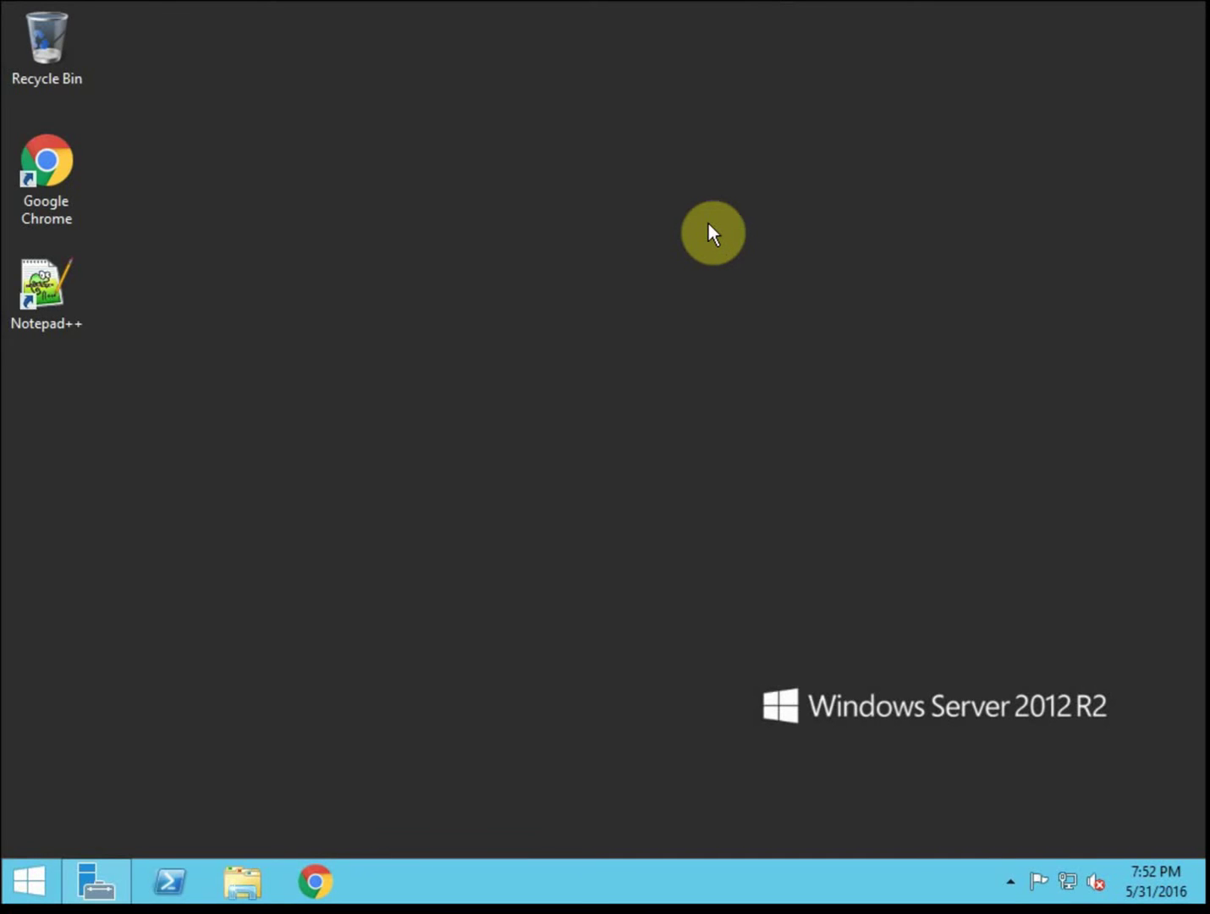
Open the Certification Authority console and list the 412Dom1-412SERVER2-CA issued certificates
{"action": "key", "text": "Home"}
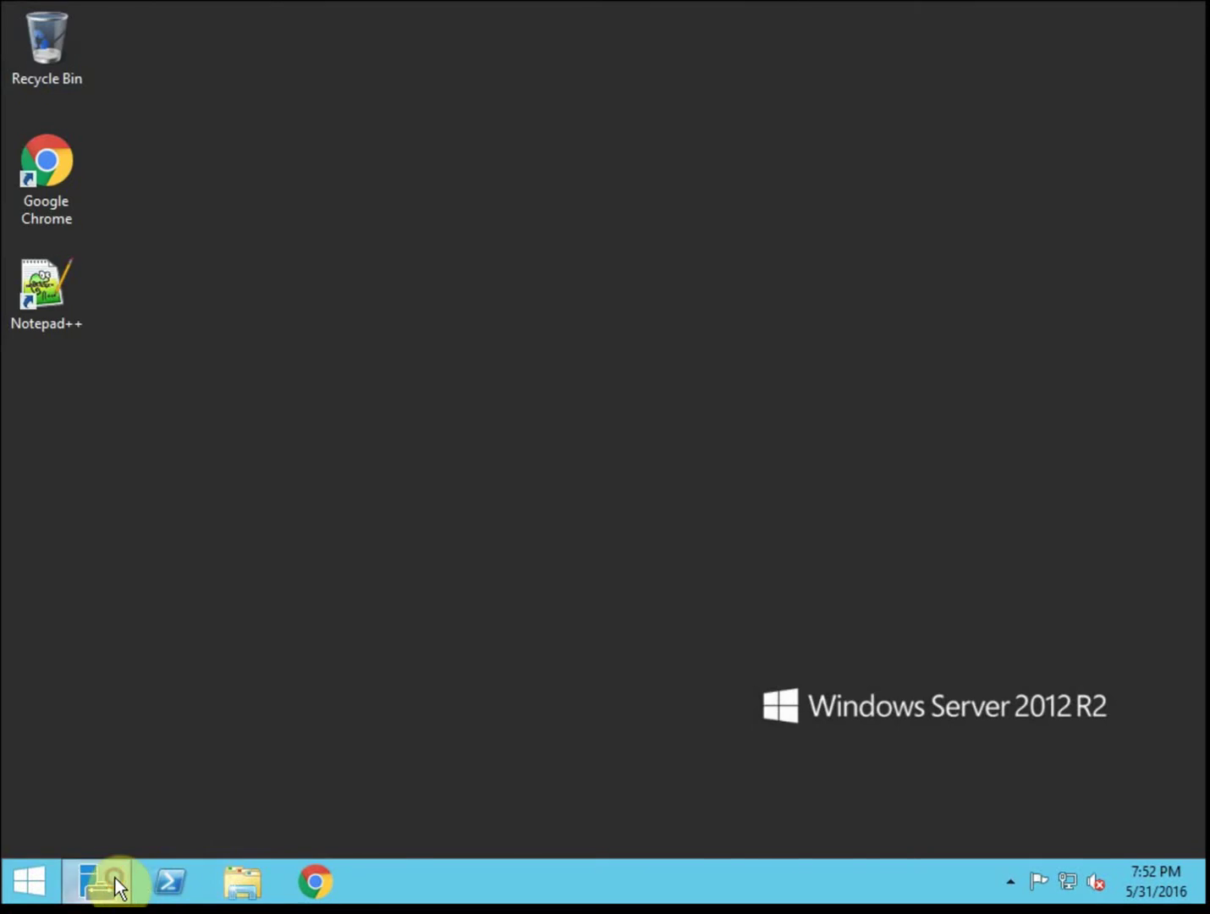
{"action": "left_click", "coordinate": [114, 877]}
{"action": "left_click", "coordinate": [1036, 68]}
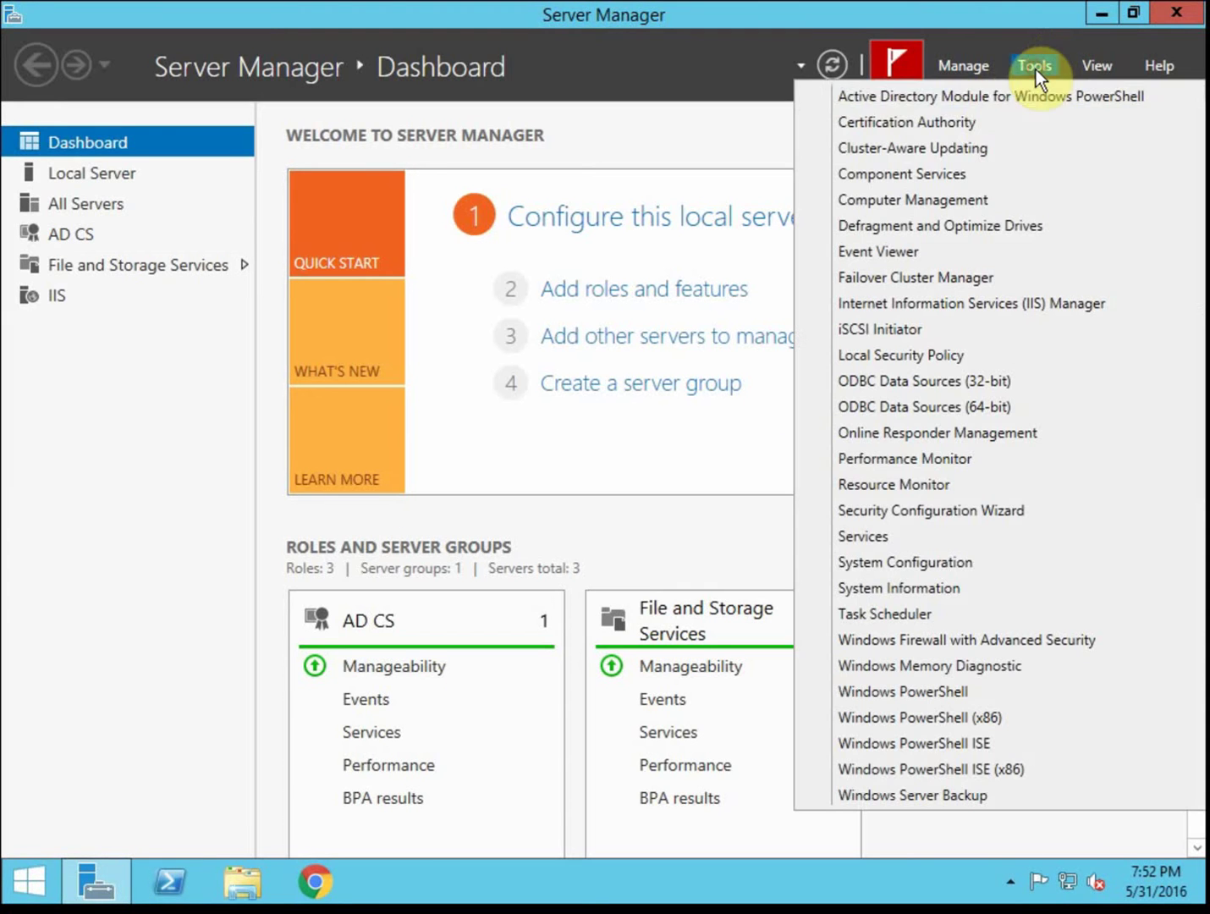
{"action": "left_click", "coordinate": [976, 123]}
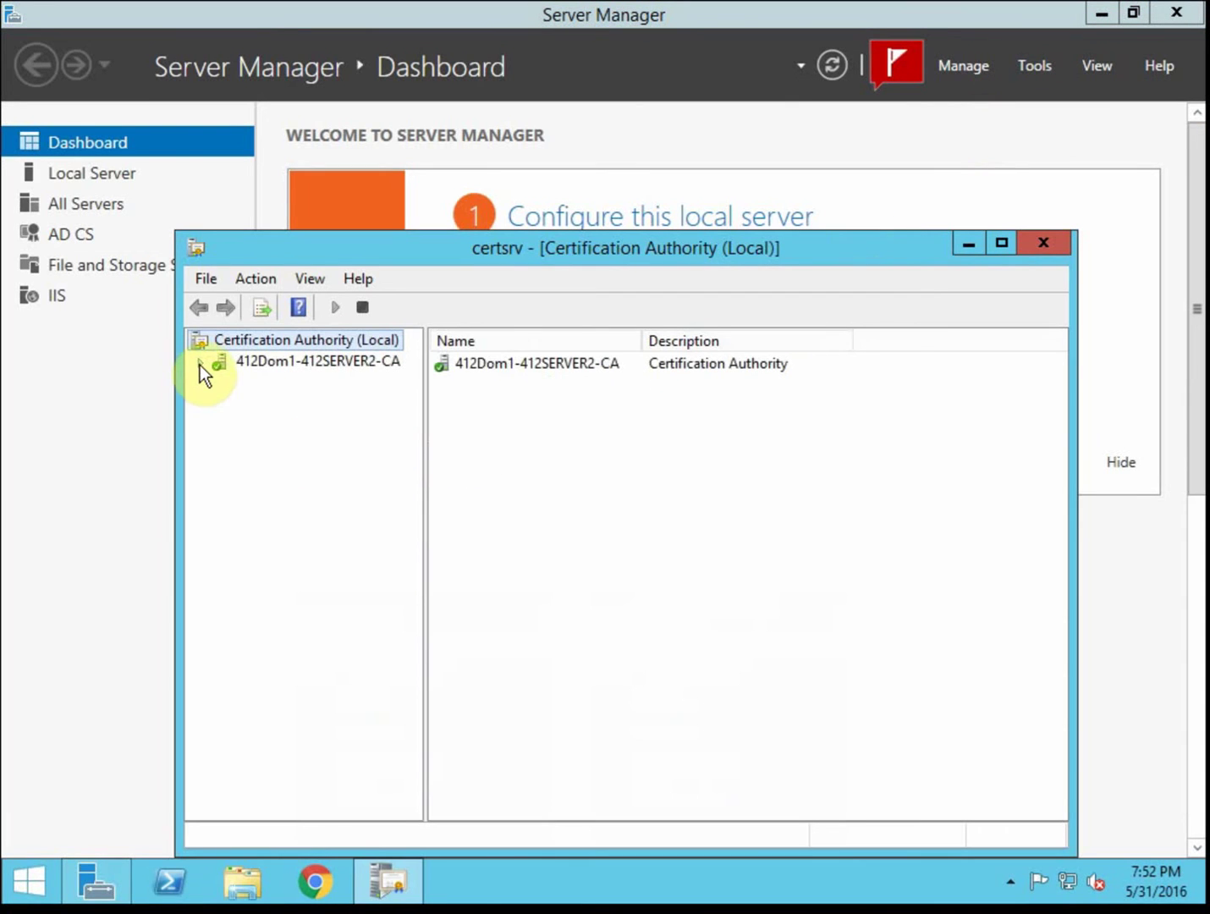
{"action": "left_click", "coordinate": [199, 363]}
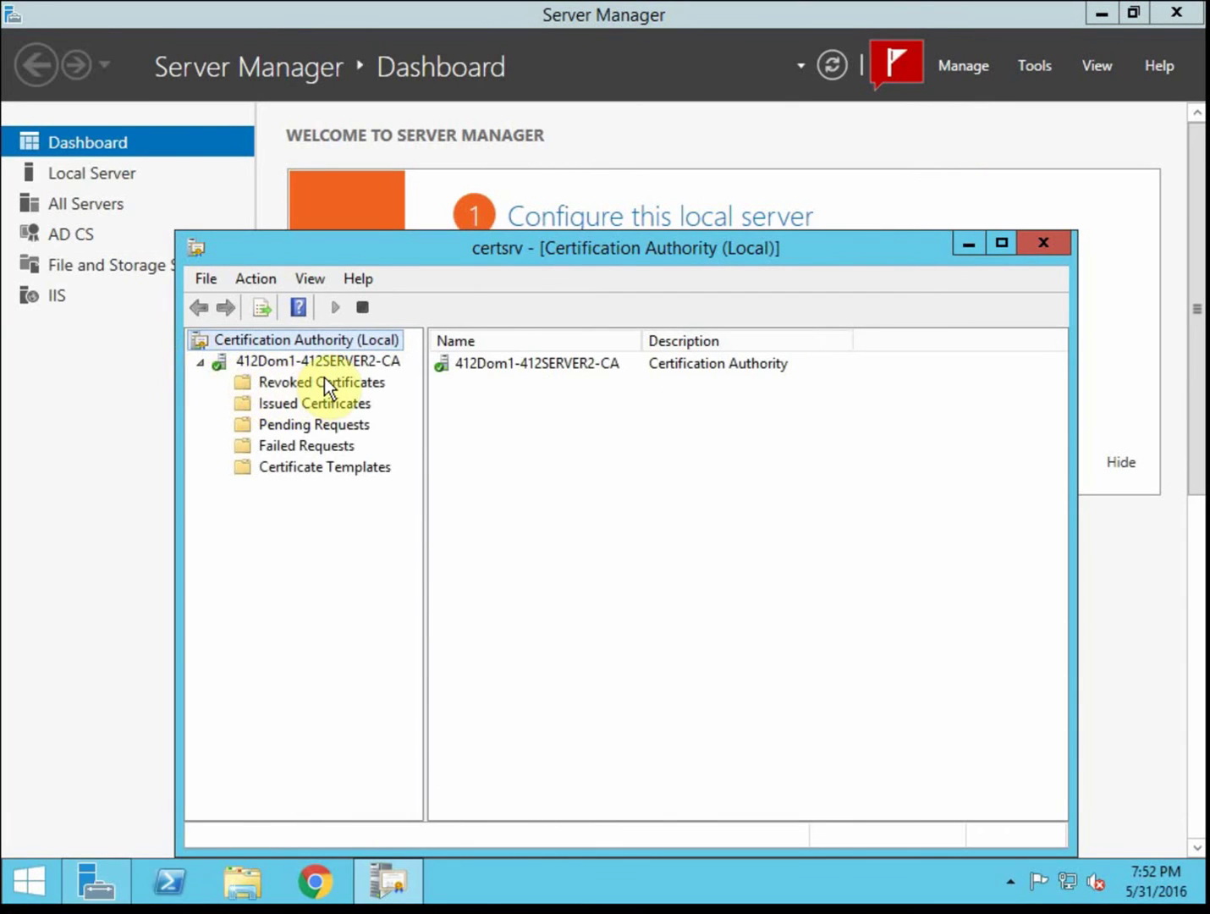
{"action": "left_click", "coordinate": [359, 403]}
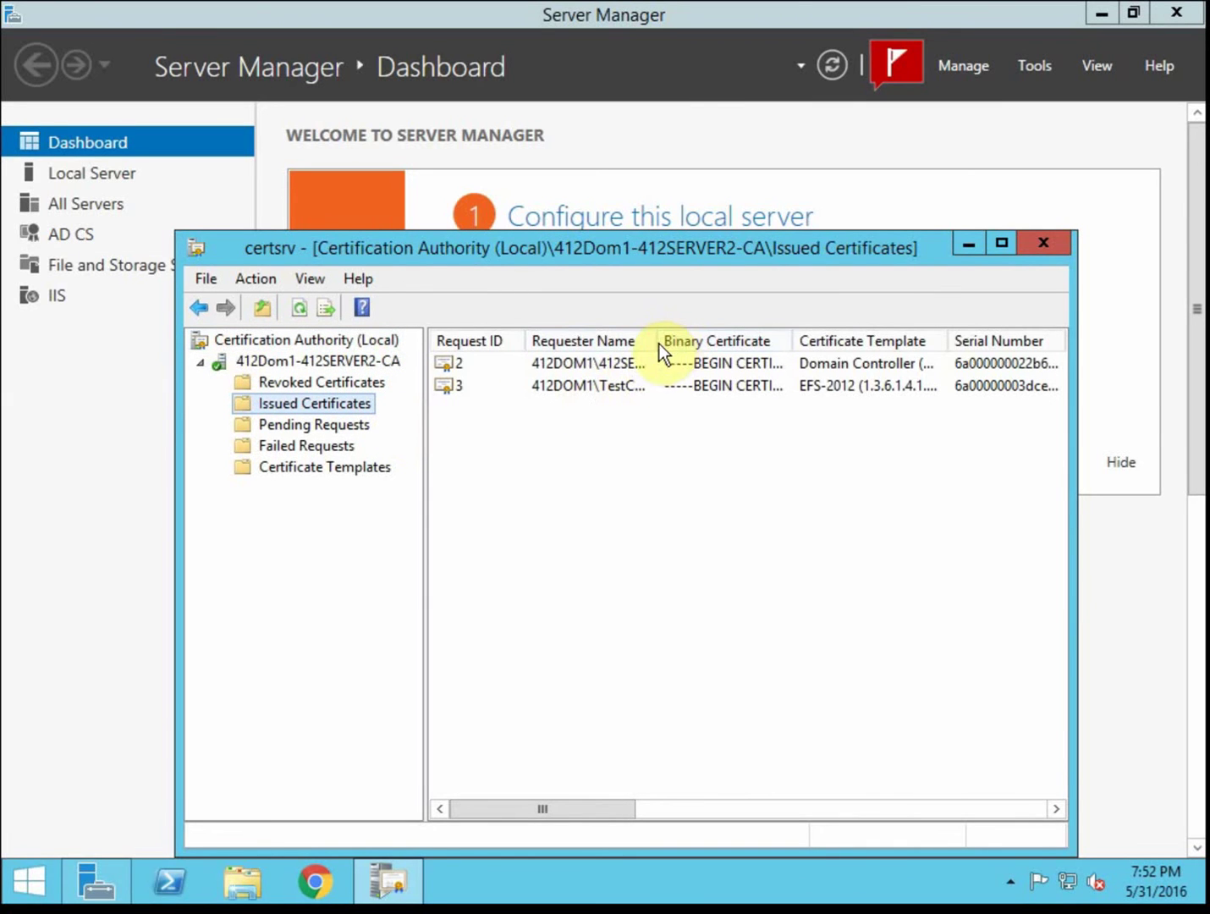
Widen Requester Name, review the Domain Controller and EFS-2012 certificates, then close the console
{"action": "left_click_drag", "start_coordinate": [655, 339], "coordinate": [791, 337]}
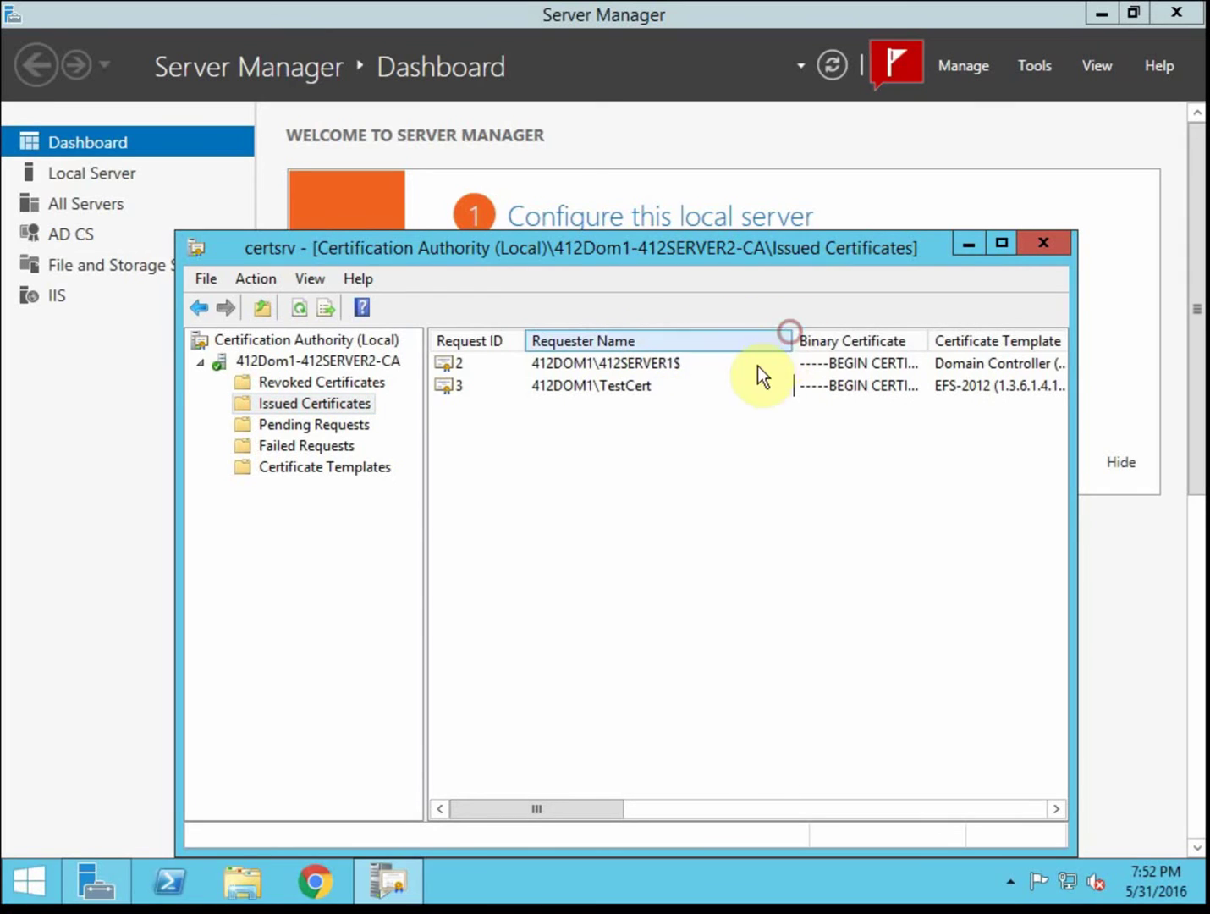
{"action": "left_click", "coordinate": [651, 363]}
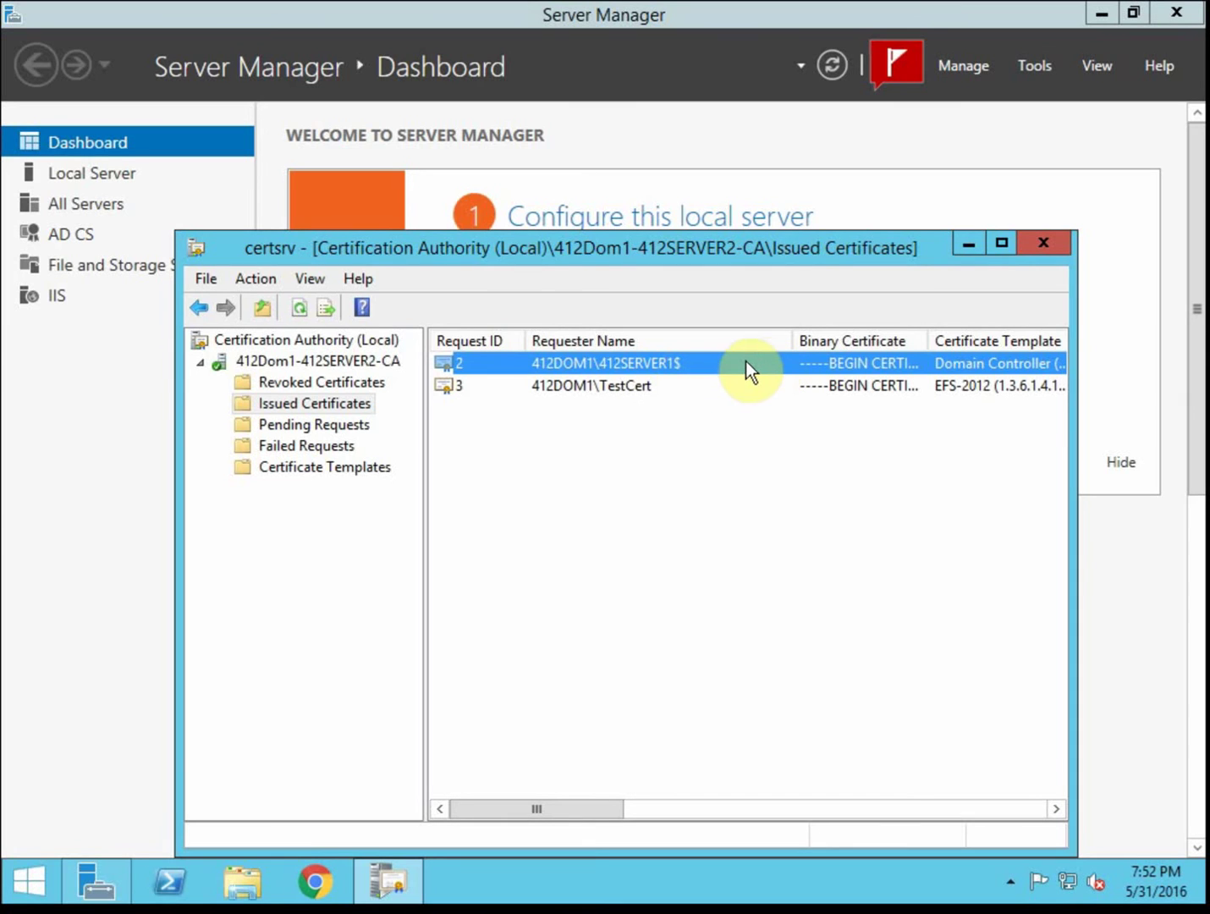
{"action": "left_click", "coordinate": [656, 386]}
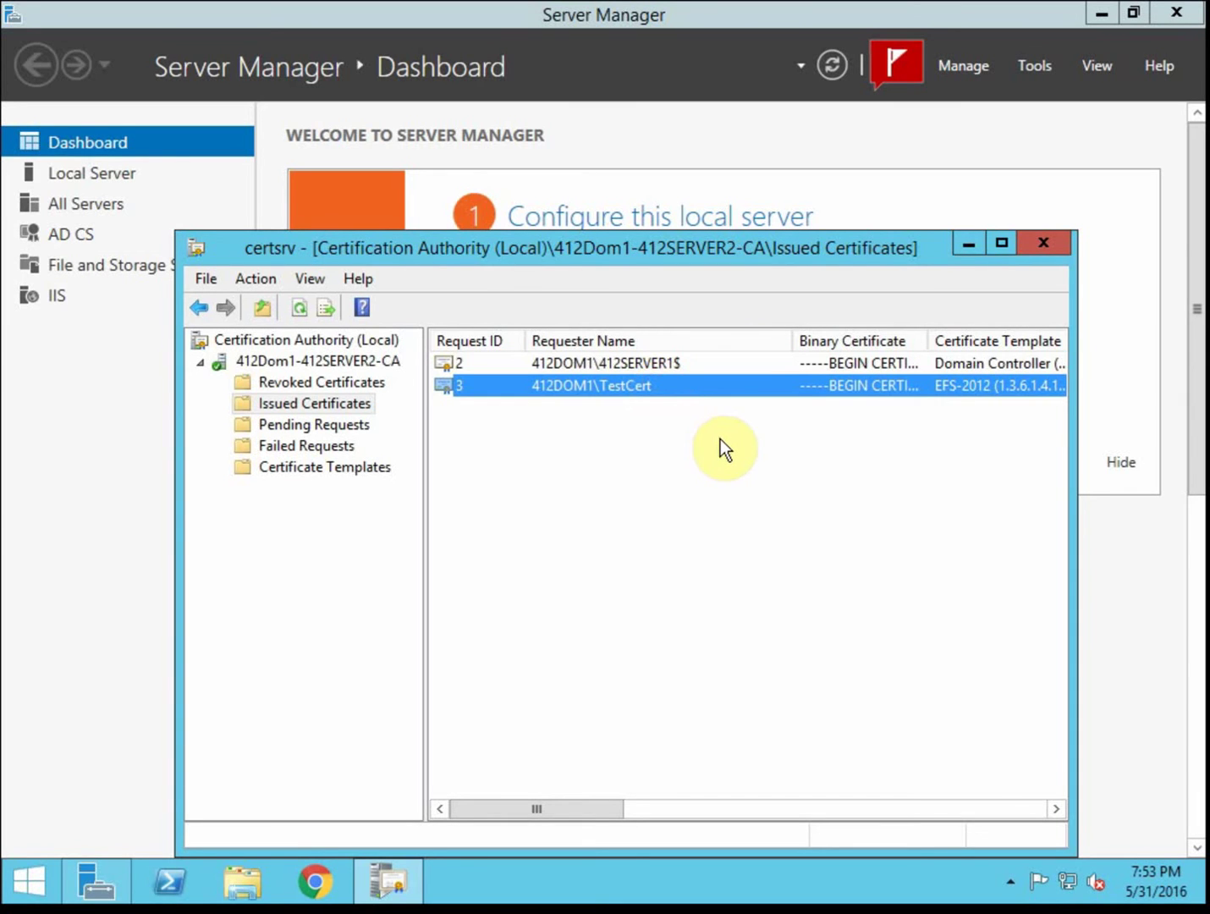
{"action": "left_click", "coordinate": [1038, 246]}
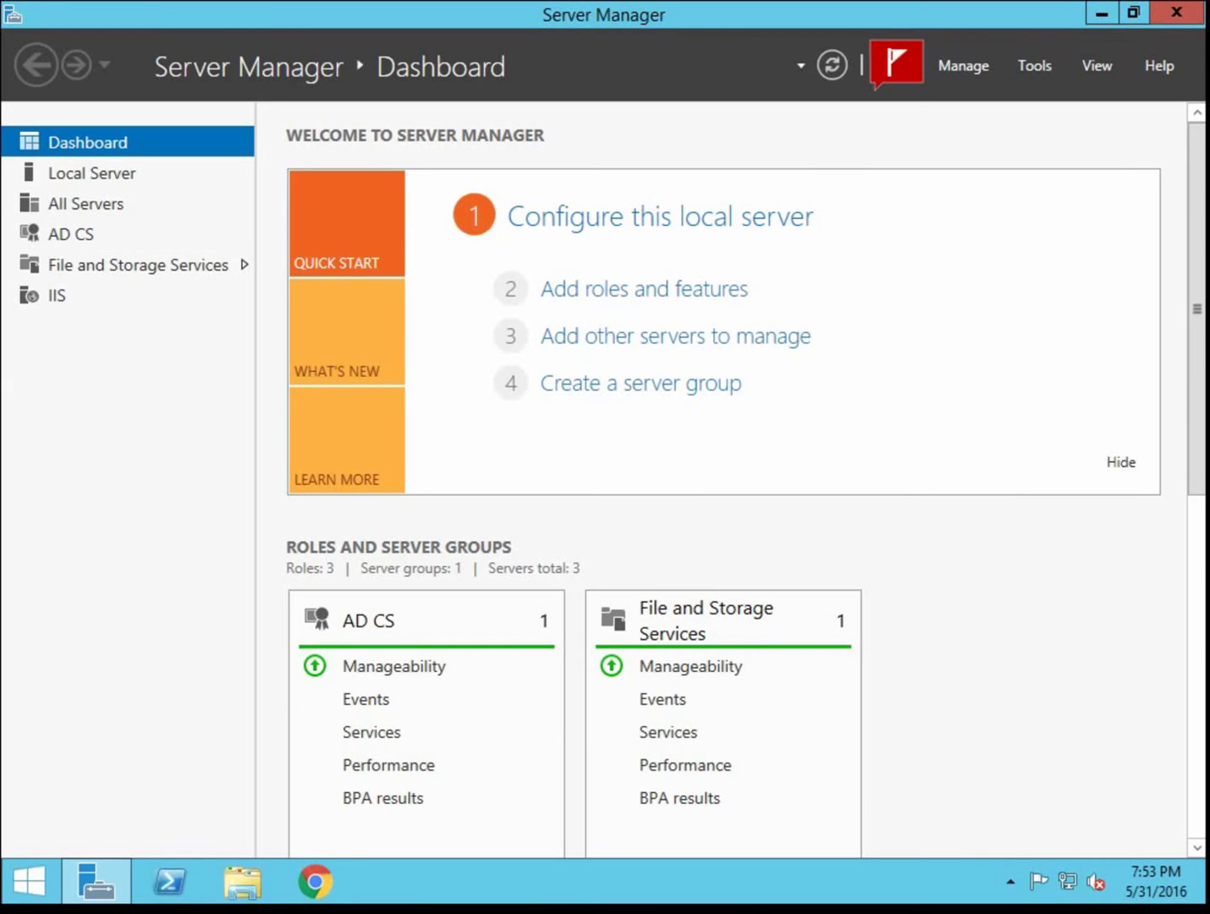
Start the post-deployment 'Configure Active Directory Certificate Services' task from the notifications flag
{"action": "left_click", "coordinate": [895, 60]}
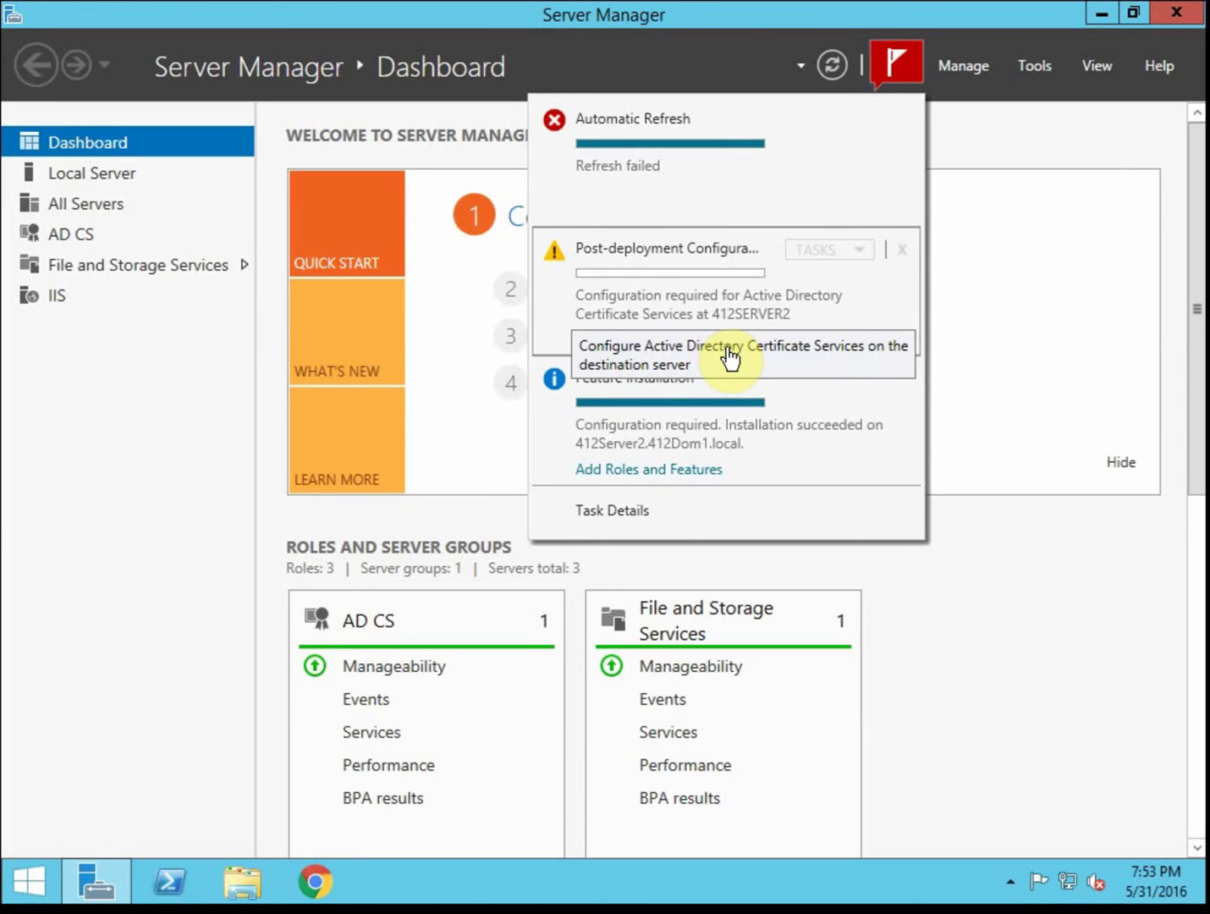
{"action": "left_click", "coordinate": [727, 351]}
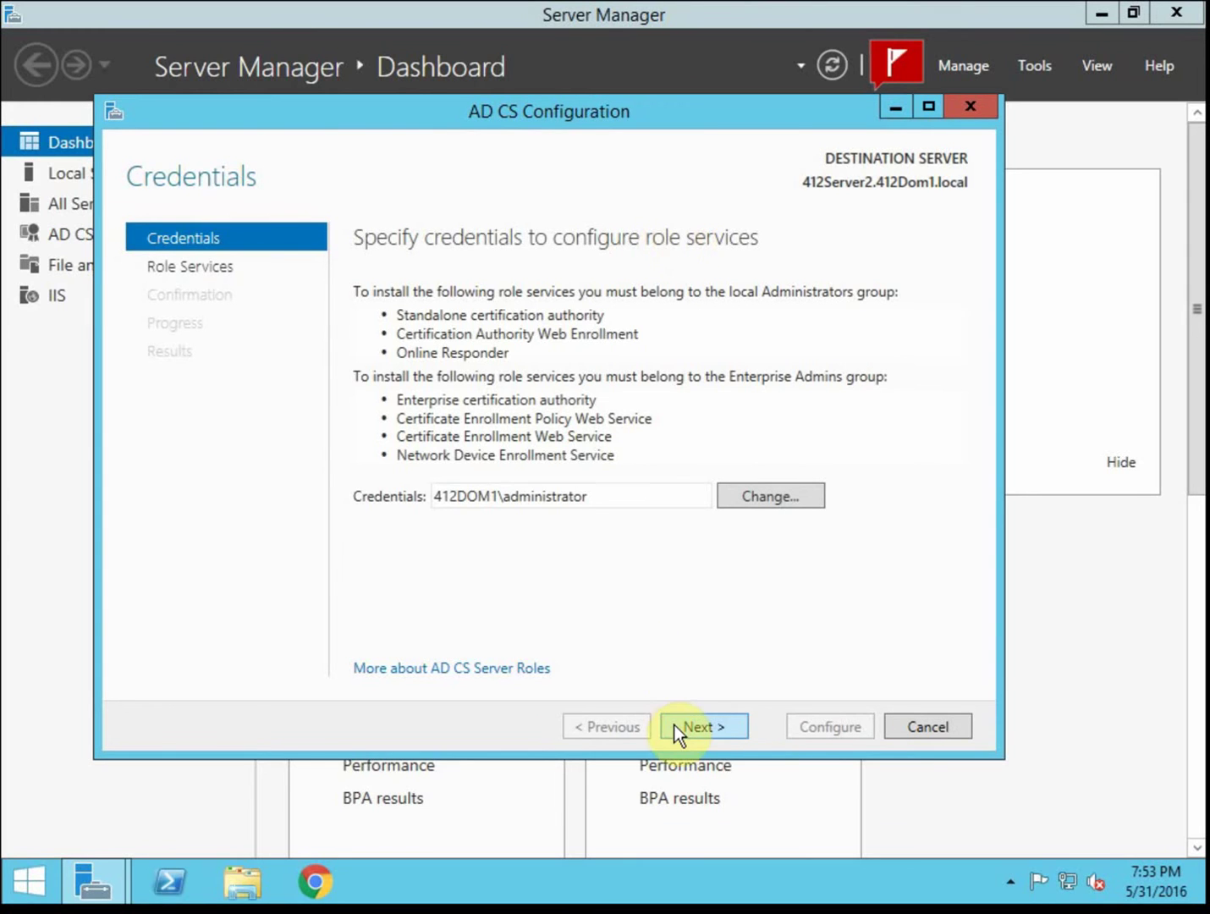
Select Certification Authority Web Enrollment as the role service, configure it, and close the wizard
{"action": "left_click", "coordinate": [734, 730]}
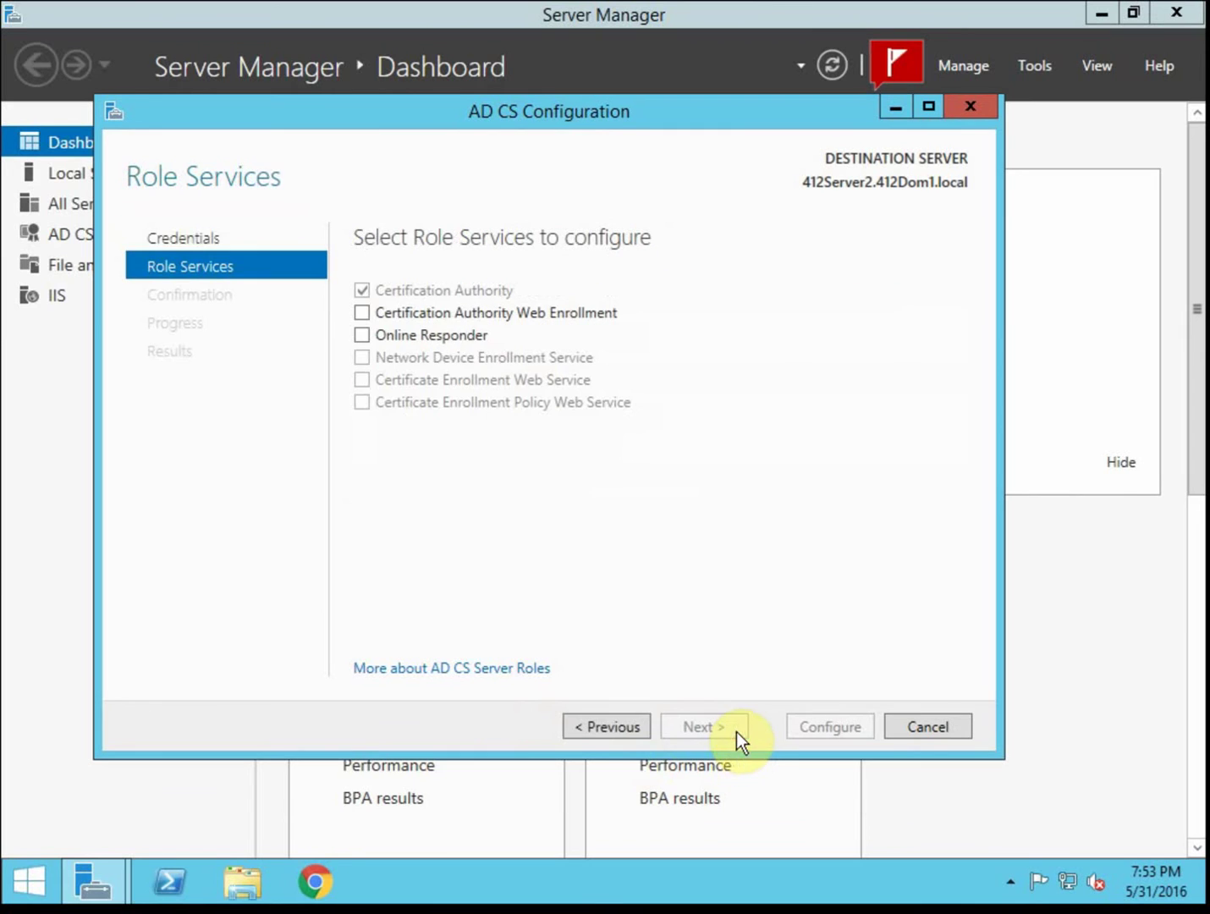
{"action": "left_click", "coordinate": [363, 313]}
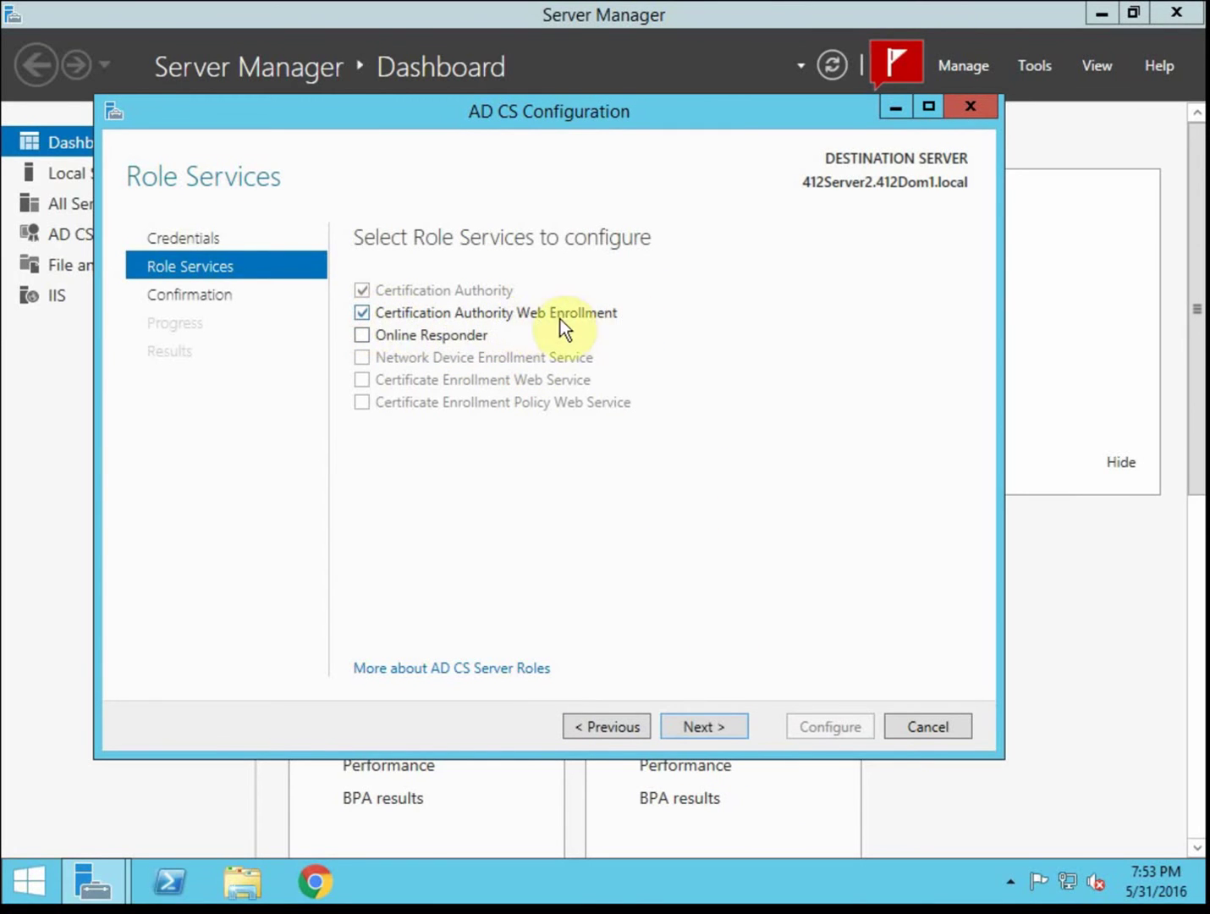
{"action": "left_click", "coordinate": [714, 727]}
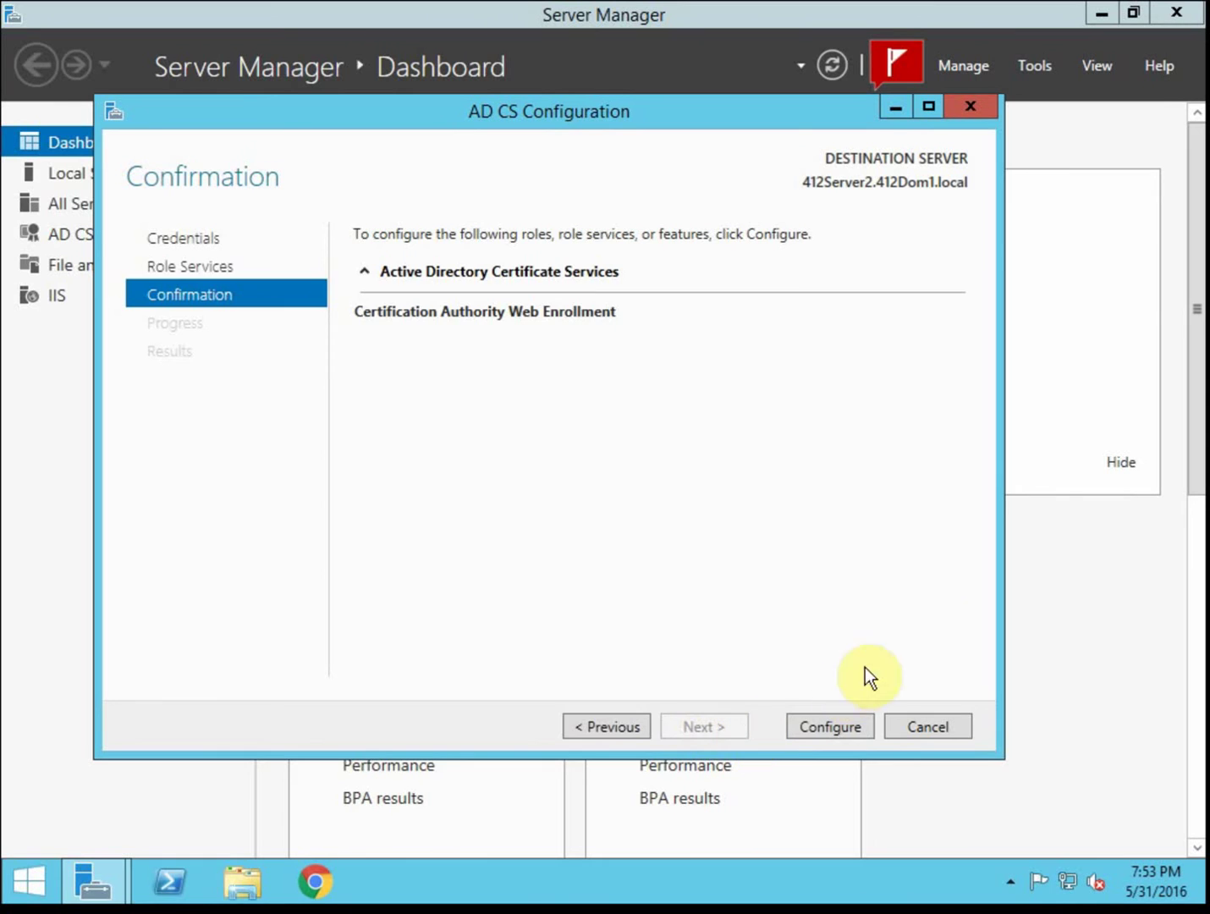
{"action": "left_click", "coordinate": [842, 722]}
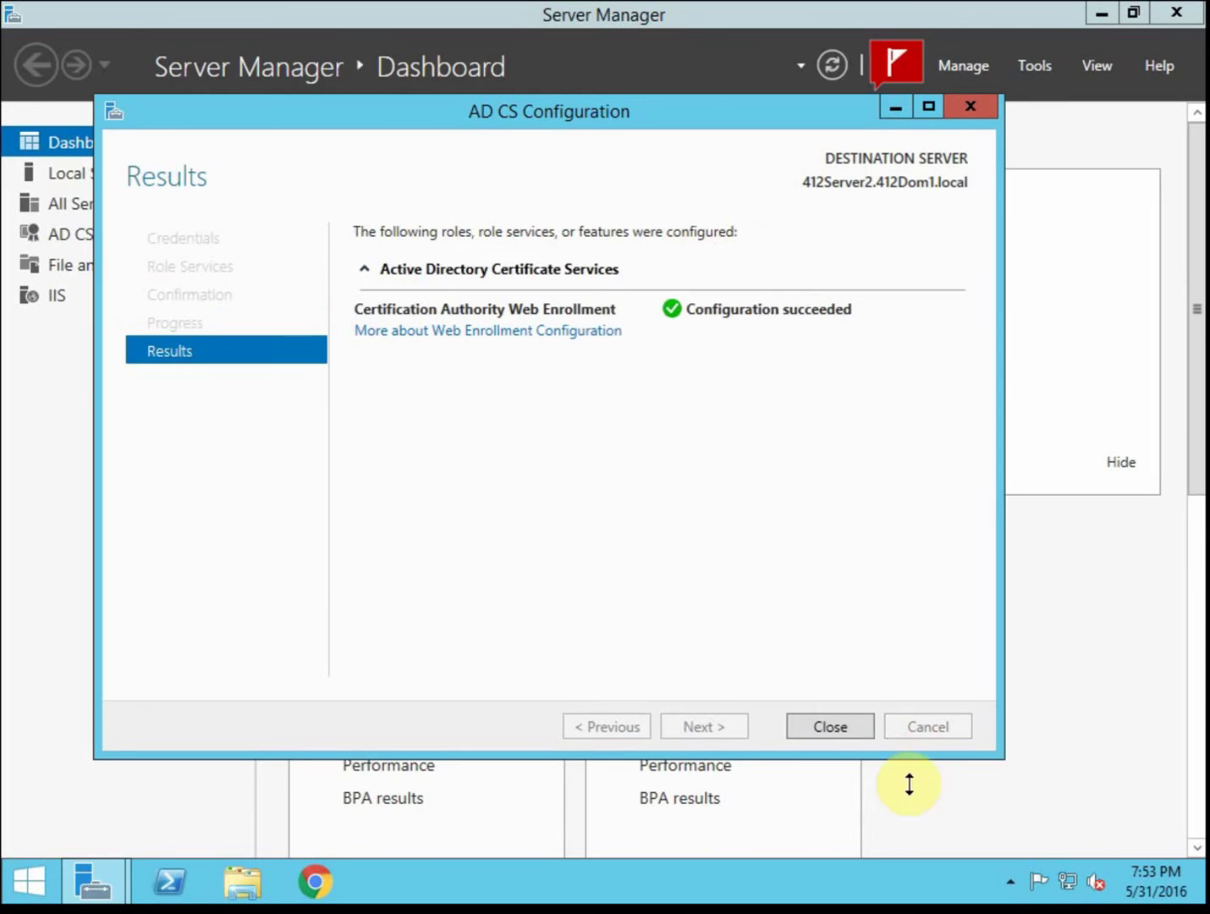
{"action": "left_click", "coordinate": [851, 727]}
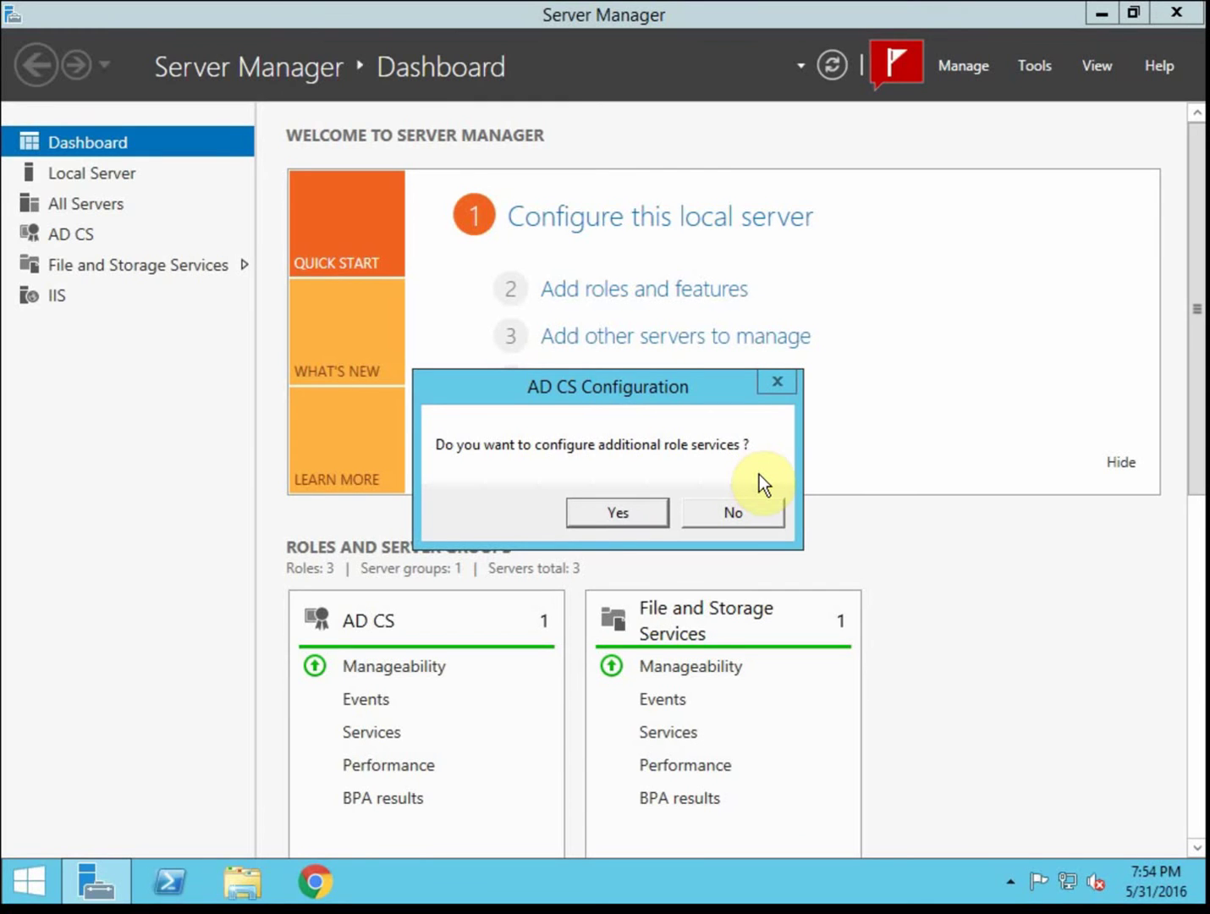
Decline configuring additional role services and launch Internet Information Services (IIS) Manager
{"action": "left_click", "coordinate": [757, 508]}
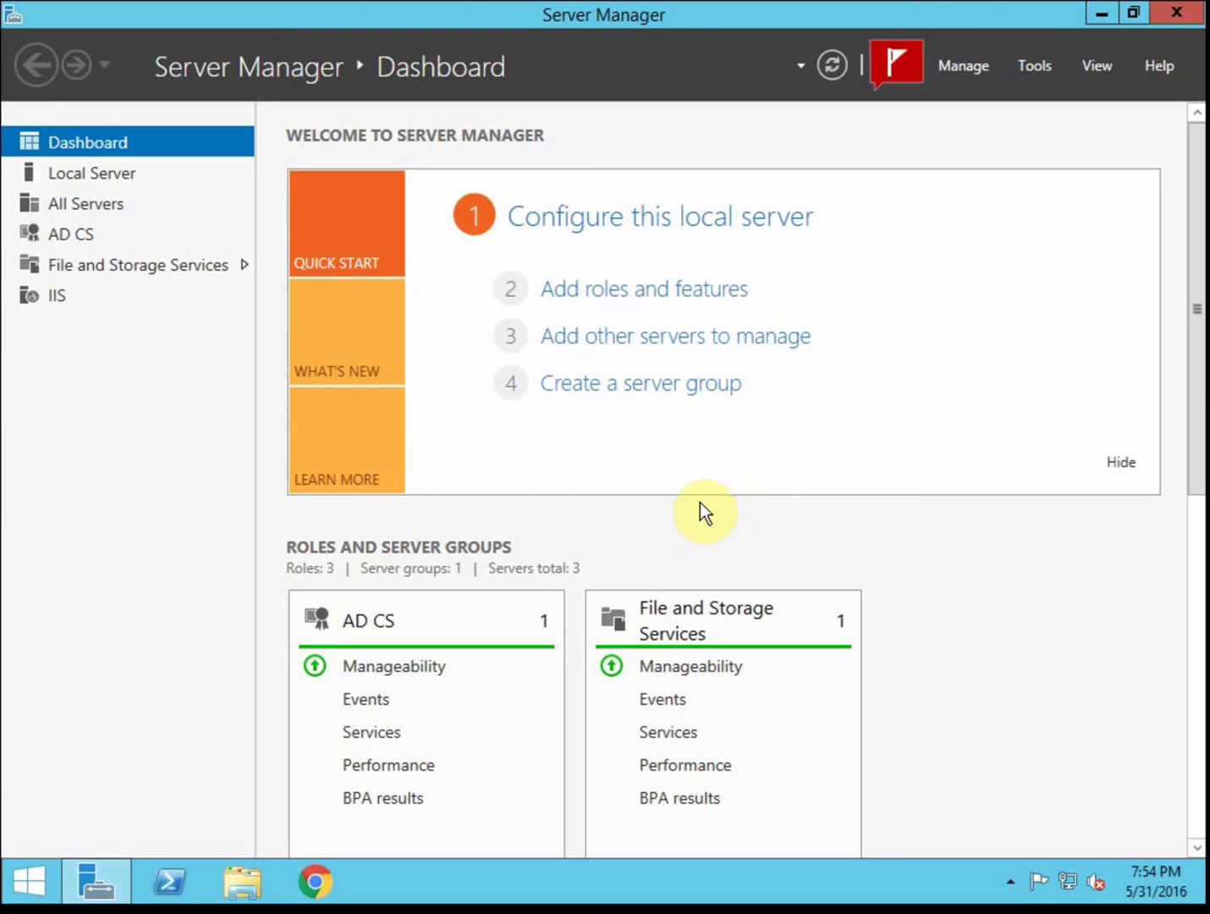
{"action": "left_click", "coordinate": [1041, 71]}
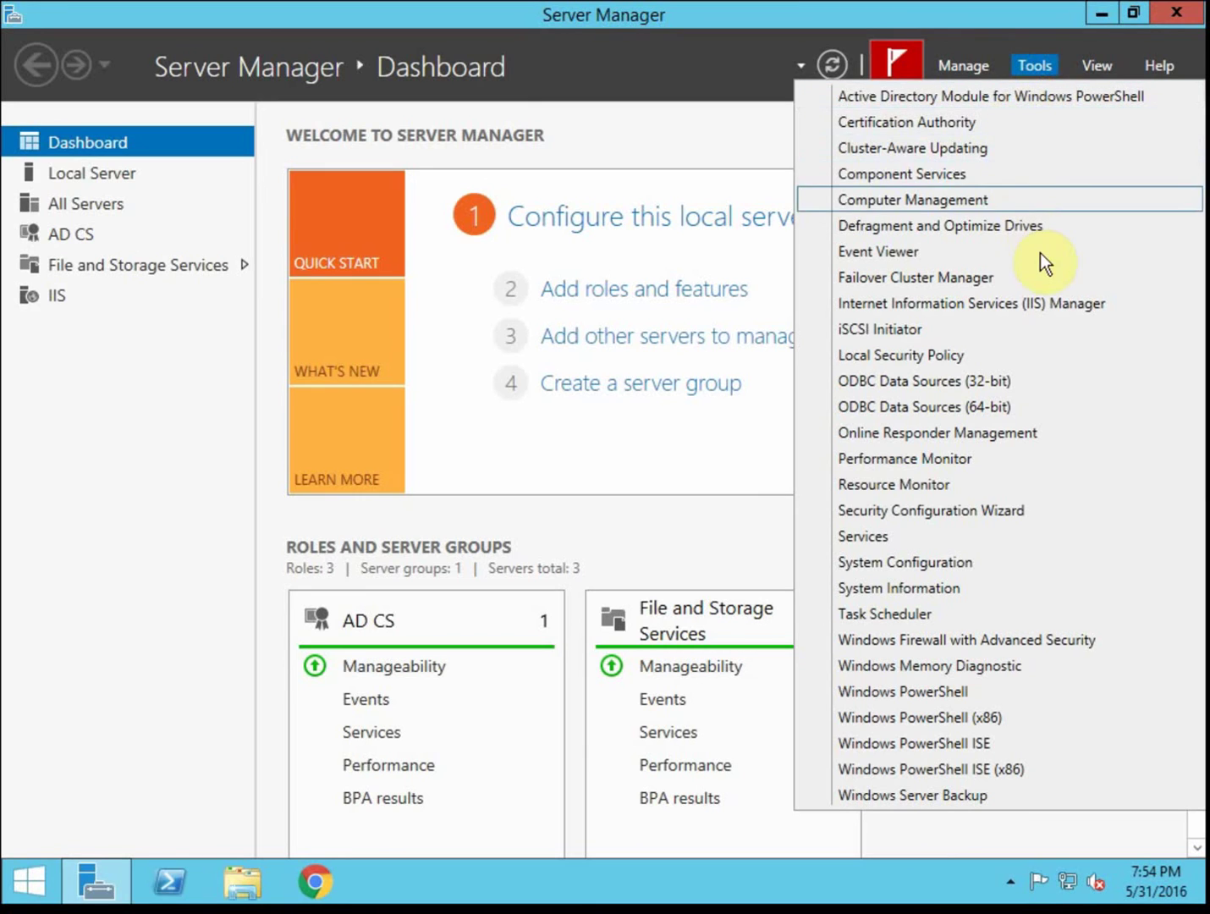
{"action": "left_click", "coordinate": [1108, 305]}
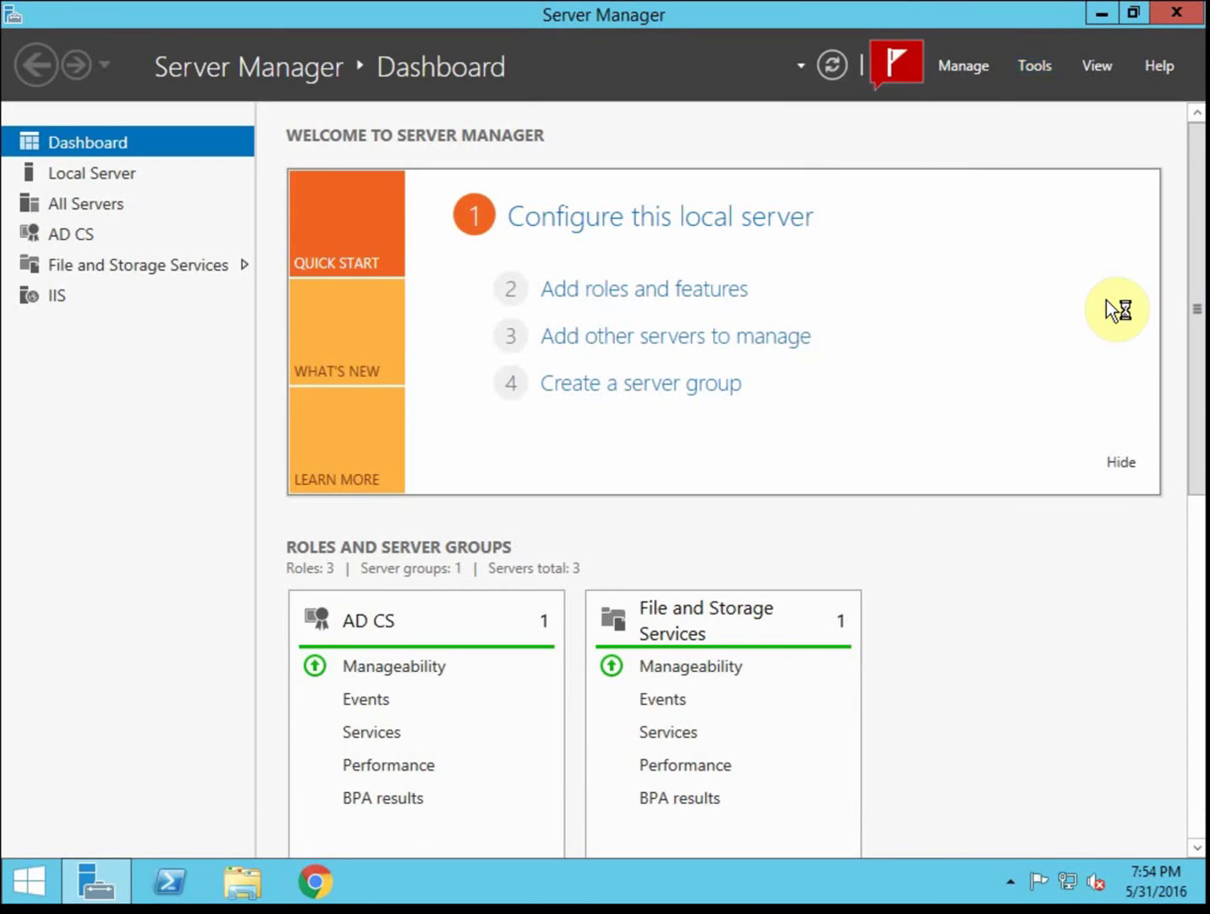
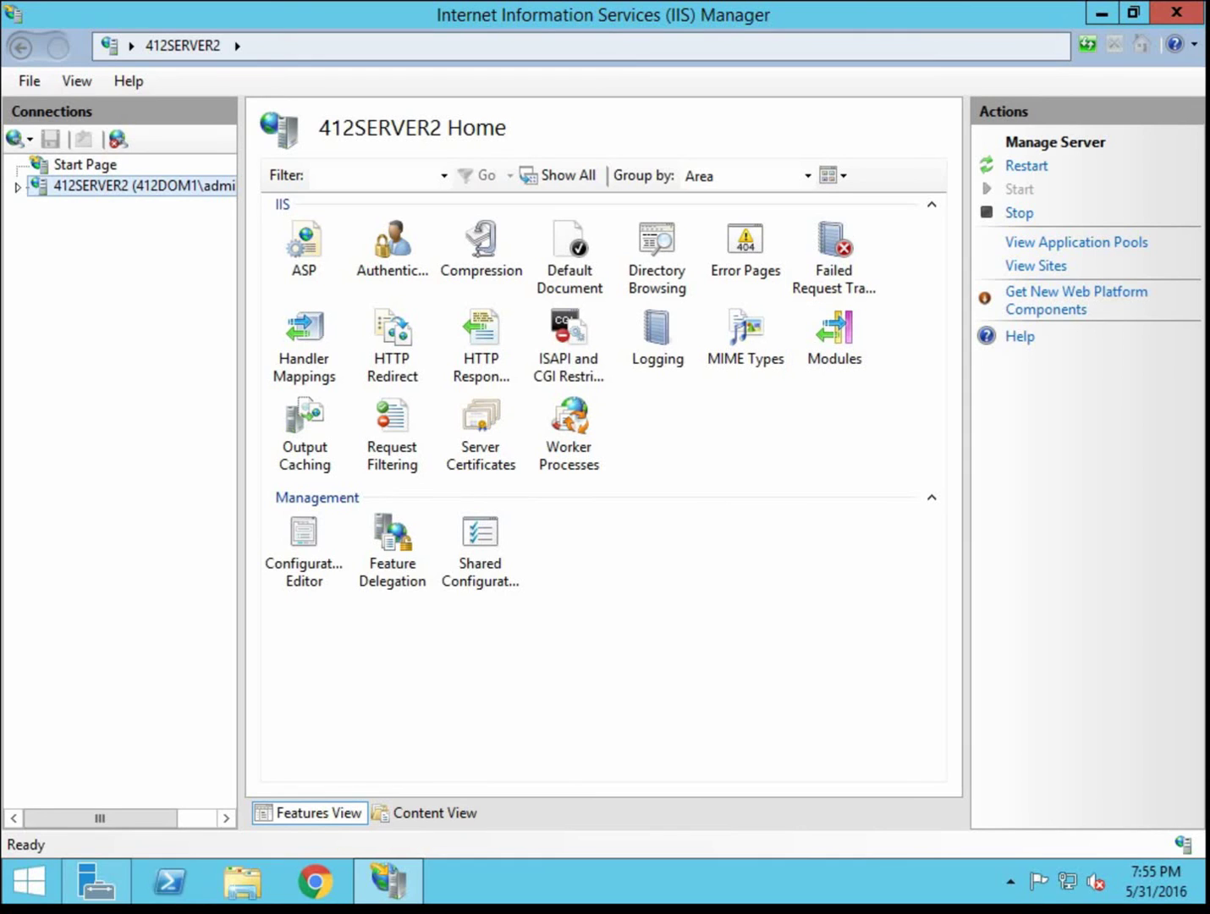
Open Server Certificates, narrow the Name column, and begin a new domain certificate
{"action": "left_click", "coordinate": [477, 421]}
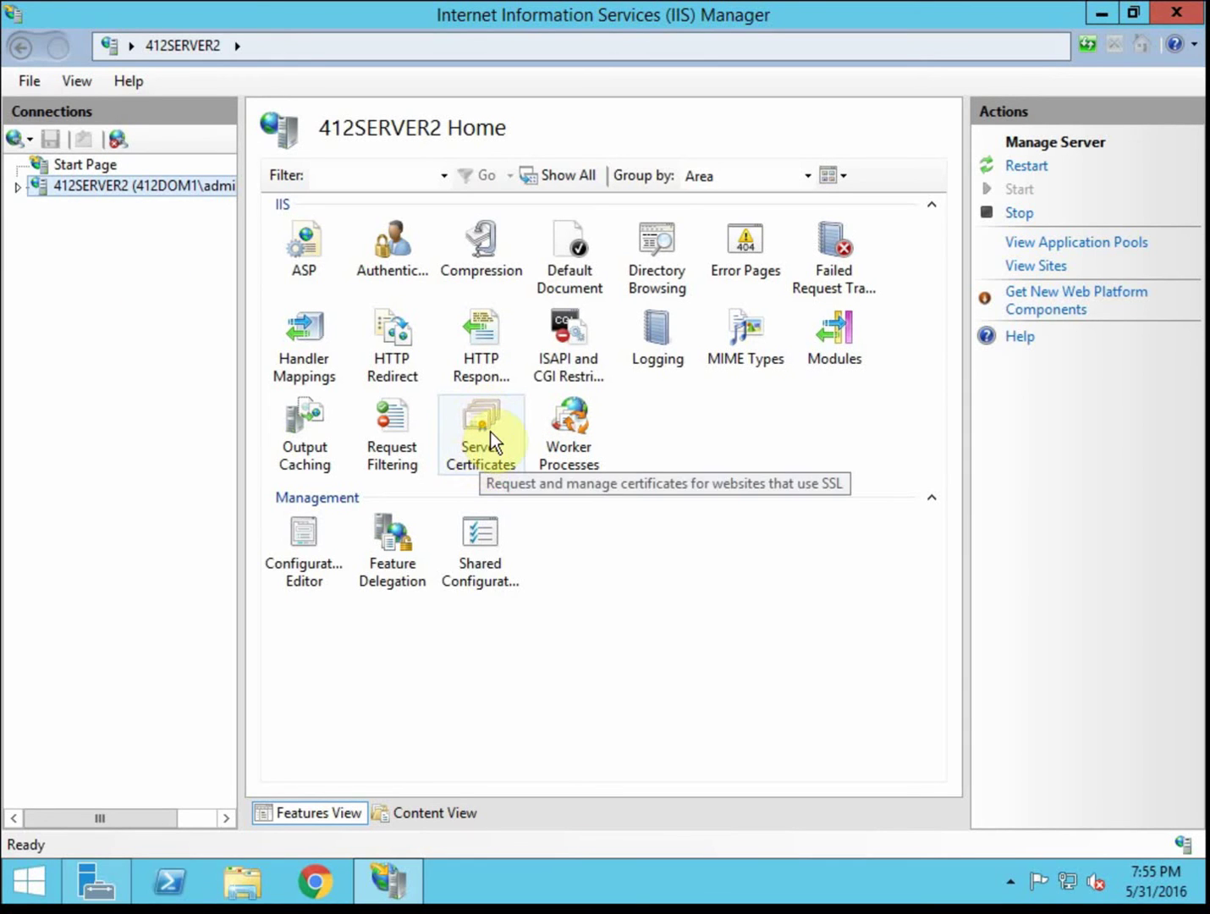
{"action": "double_click", "coordinate": [490, 431]}
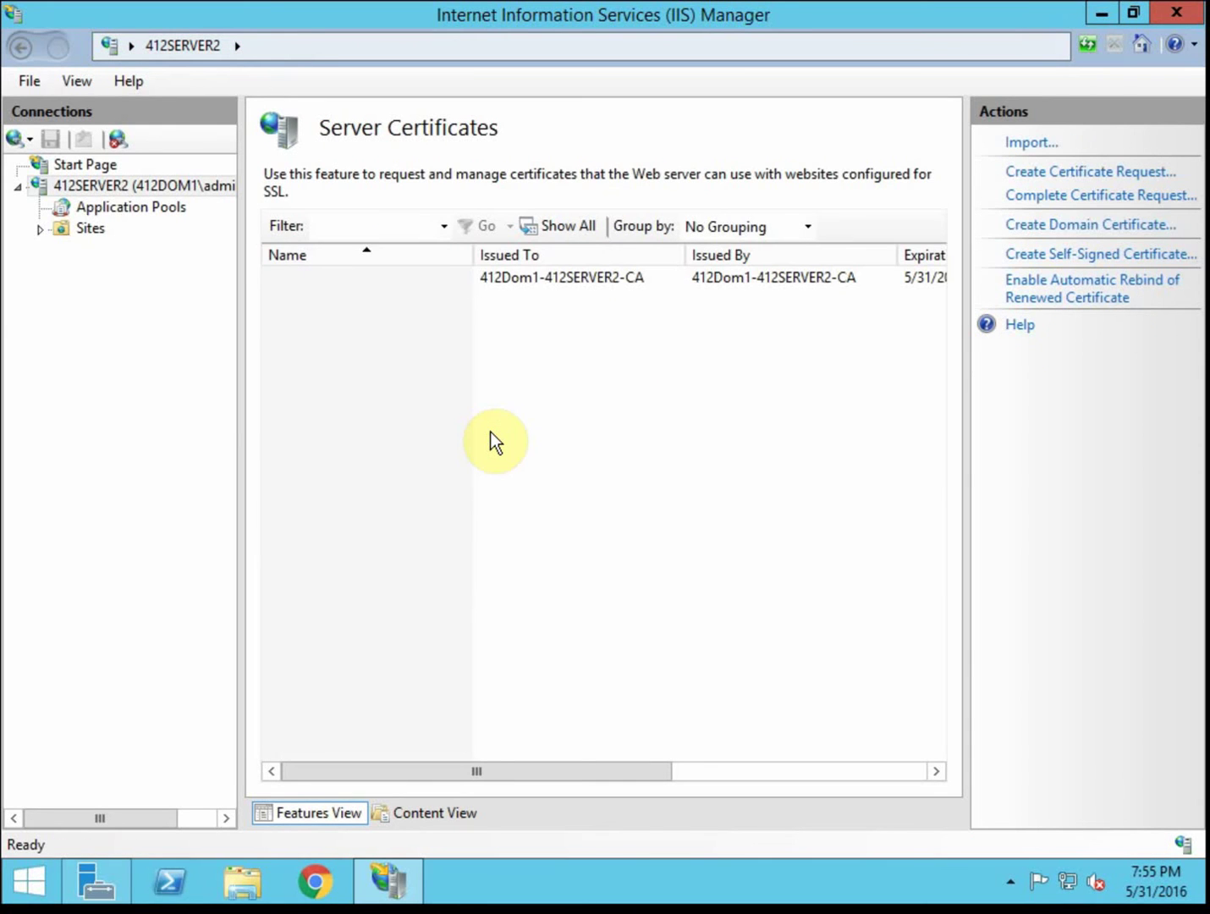
{"action": "left_click_drag", "start_coordinate": [475, 254], "coordinate": [457, 254]}
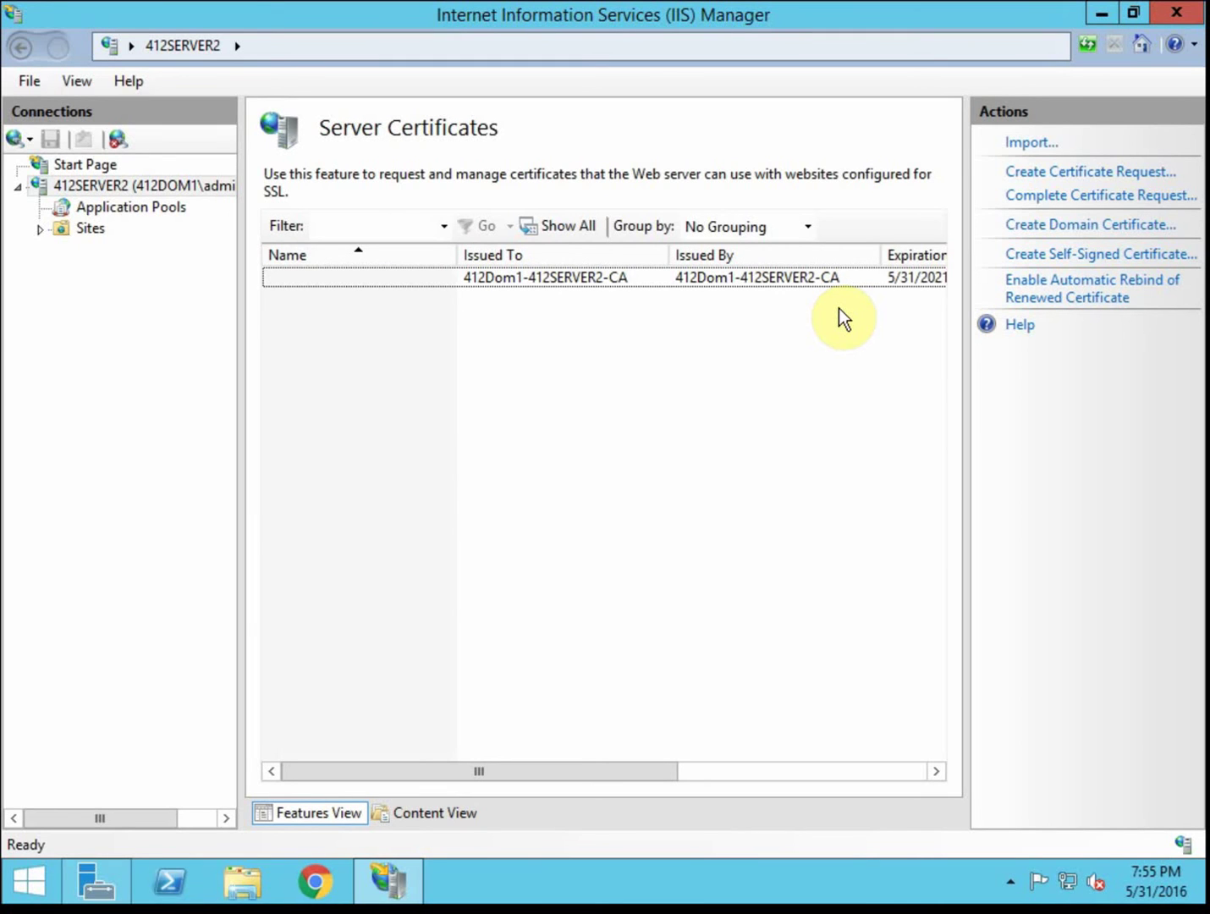
{"action": "left_click", "coordinate": [1095, 229]}
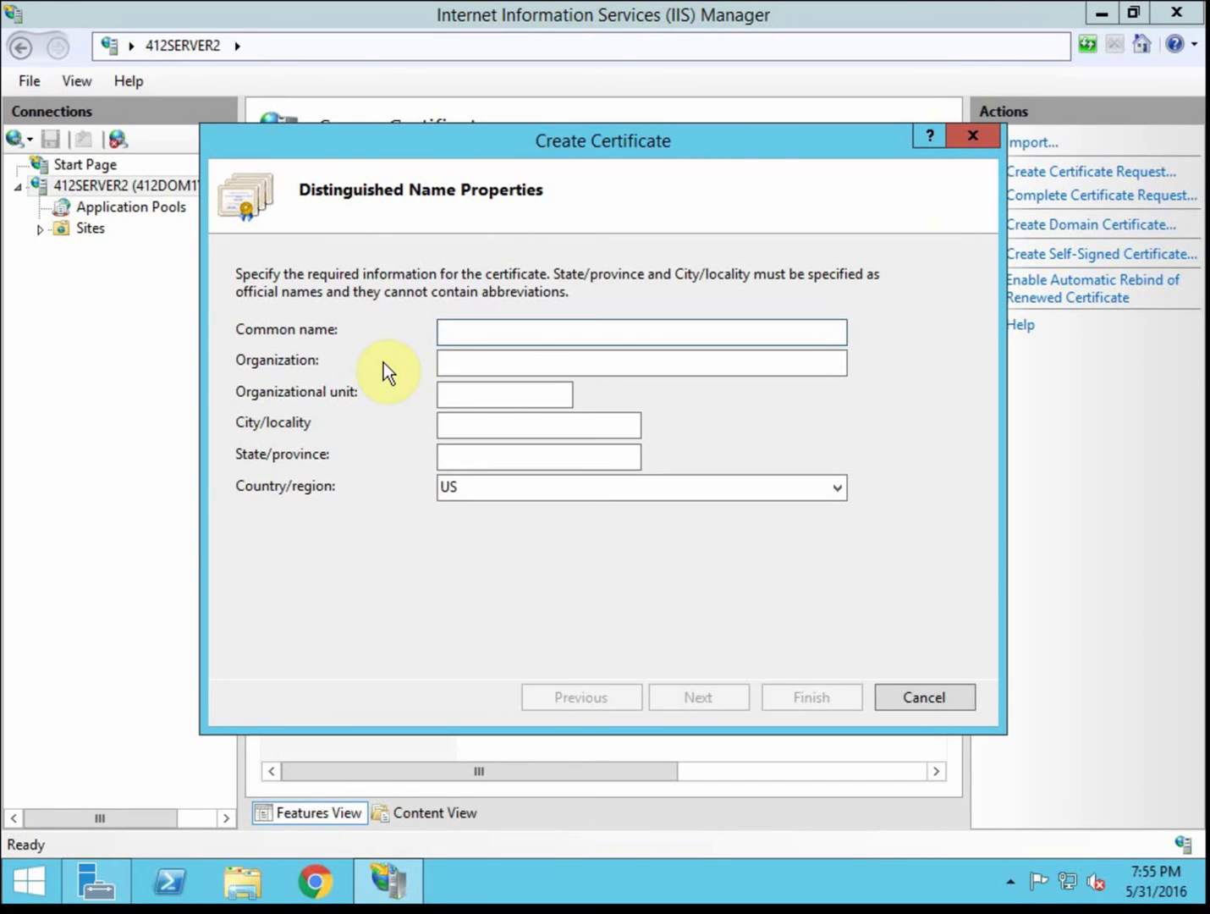
Enter 412server2.412dom1.local as the certificate's common name
{"action": "left_click", "coordinate": [483, 333]}
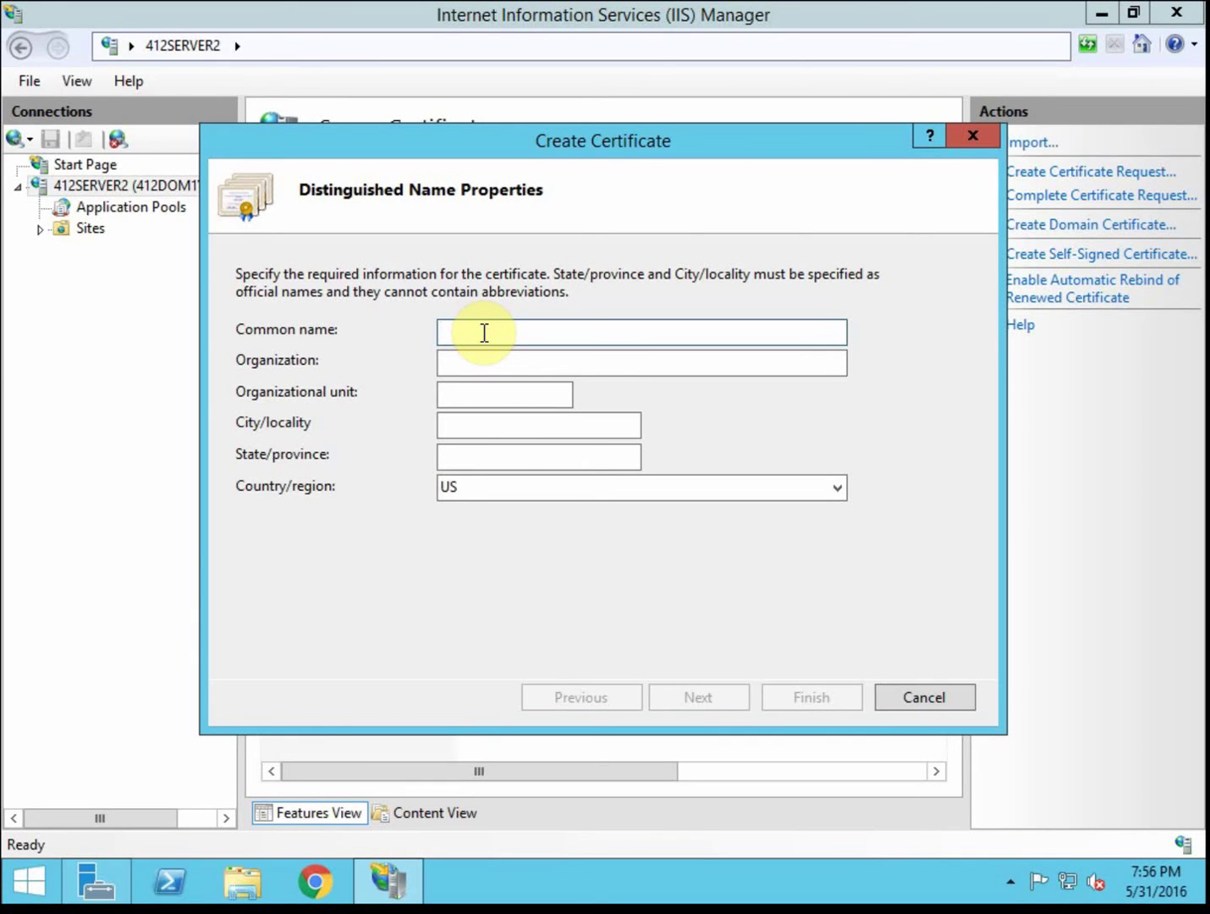
{"action": "type", "text": "412s"}
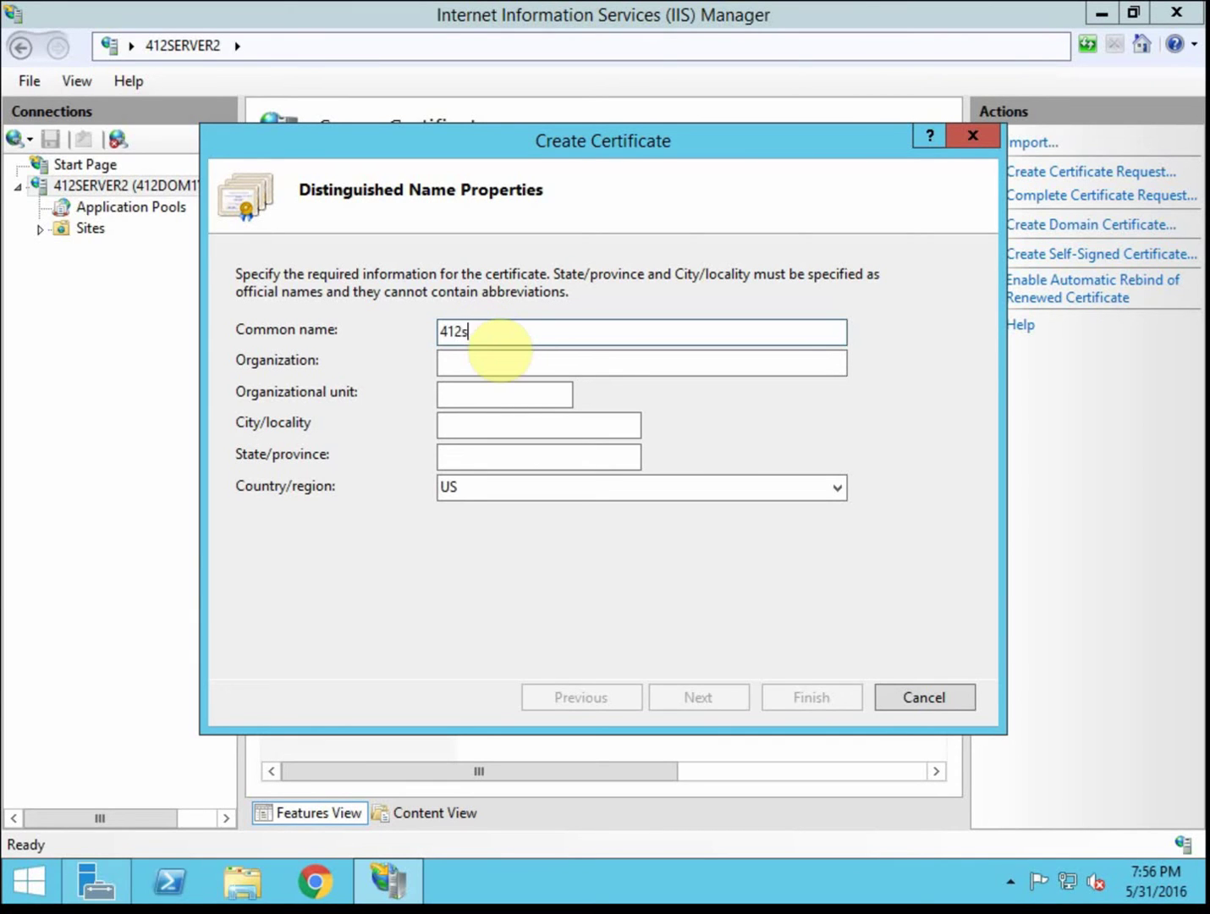
{"action": "type", "text": "erver2.412dom1.local"}
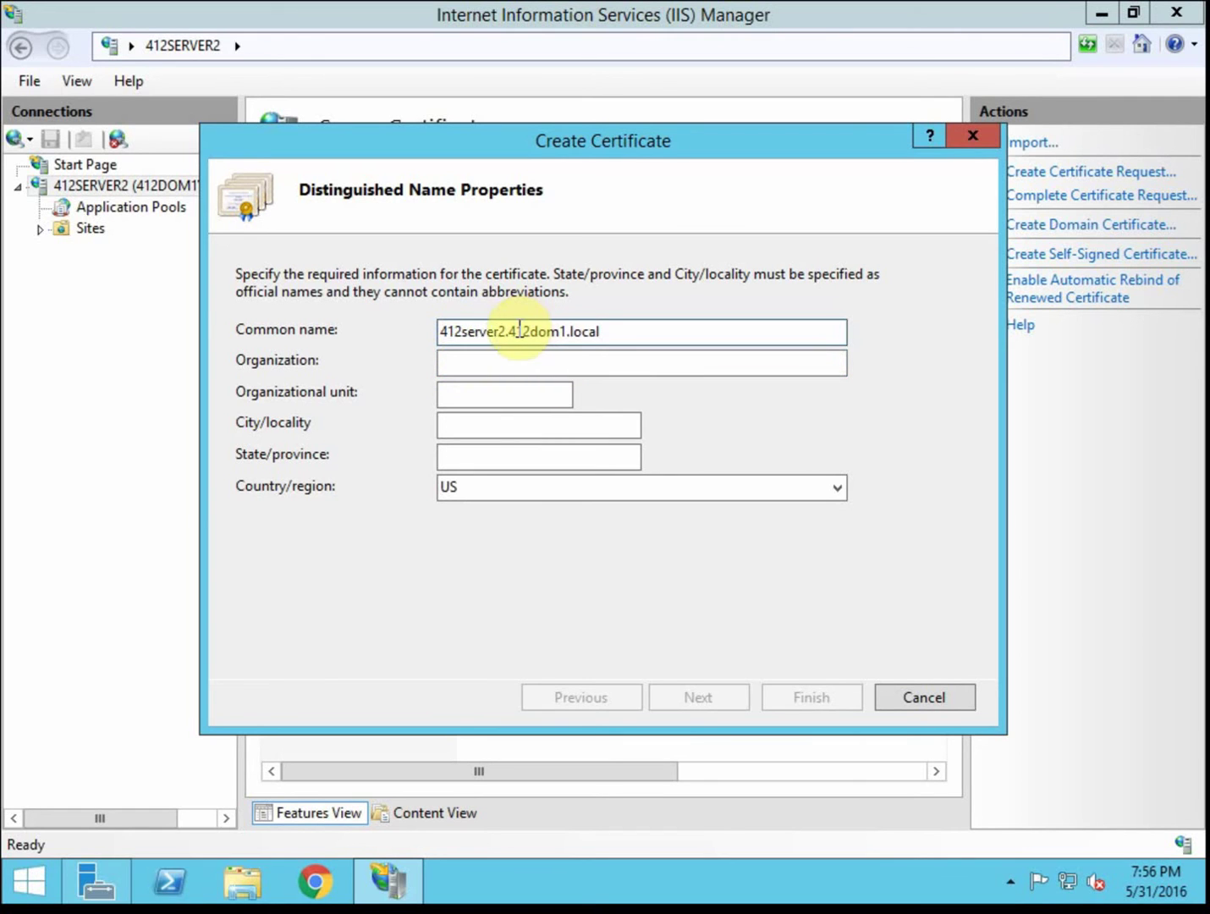
{"action": "left_click_drag", "start_coordinate": [434, 331], "coordinate": [670, 330]}
{"action": "left_click", "coordinate": [674, 334]}
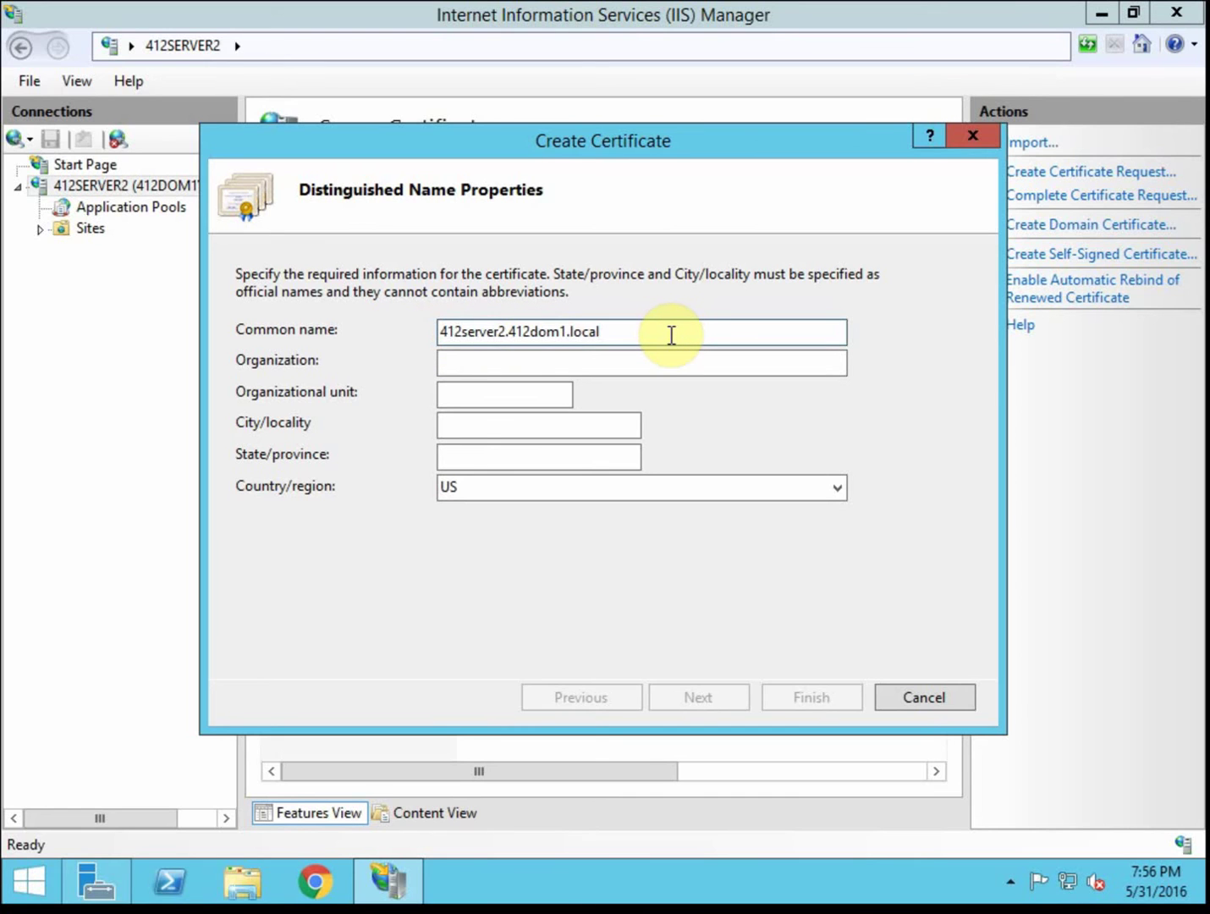
{"action": "double_click", "coordinate": [486, 332]}
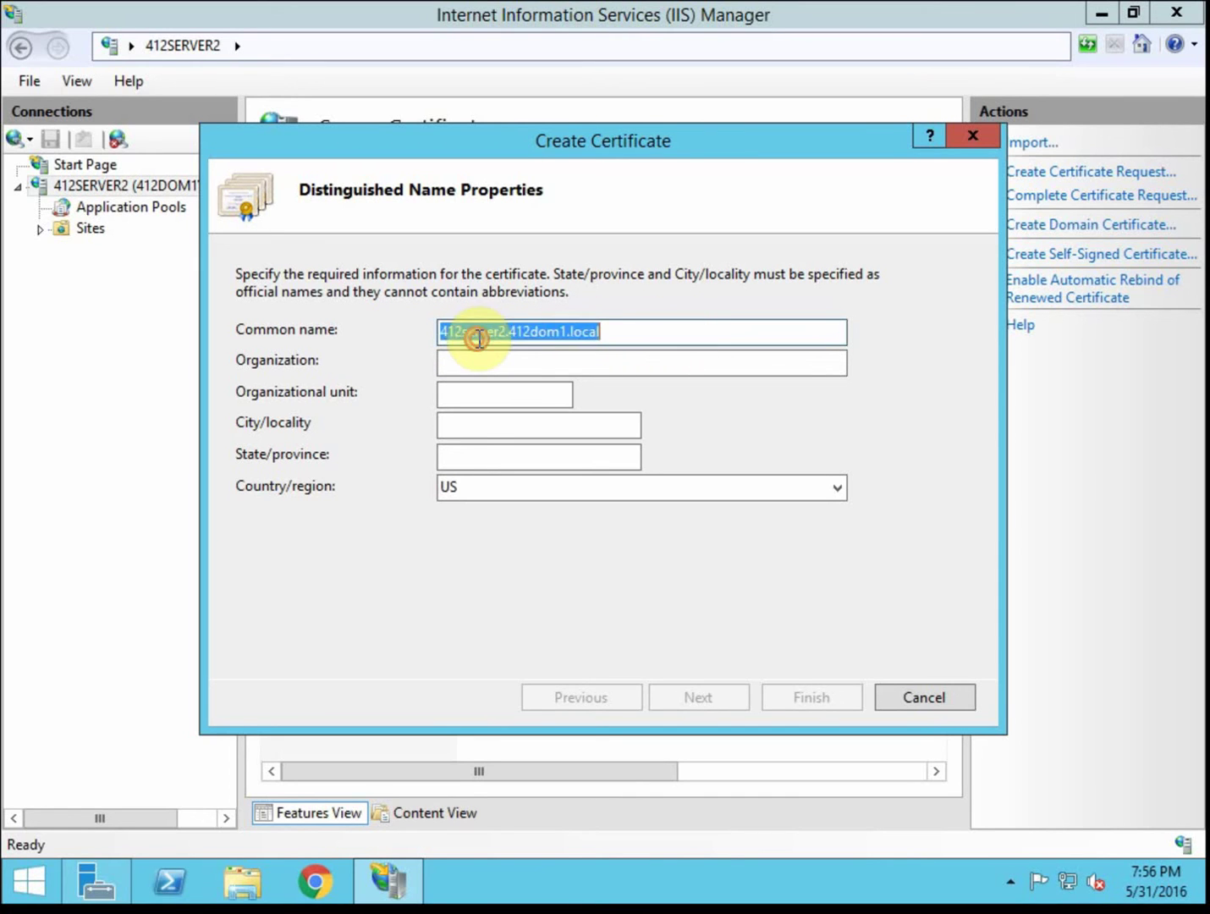
{"action": "left_click_drag", "start_coordinate": [501, 334], "coordinate": [690, 331]}
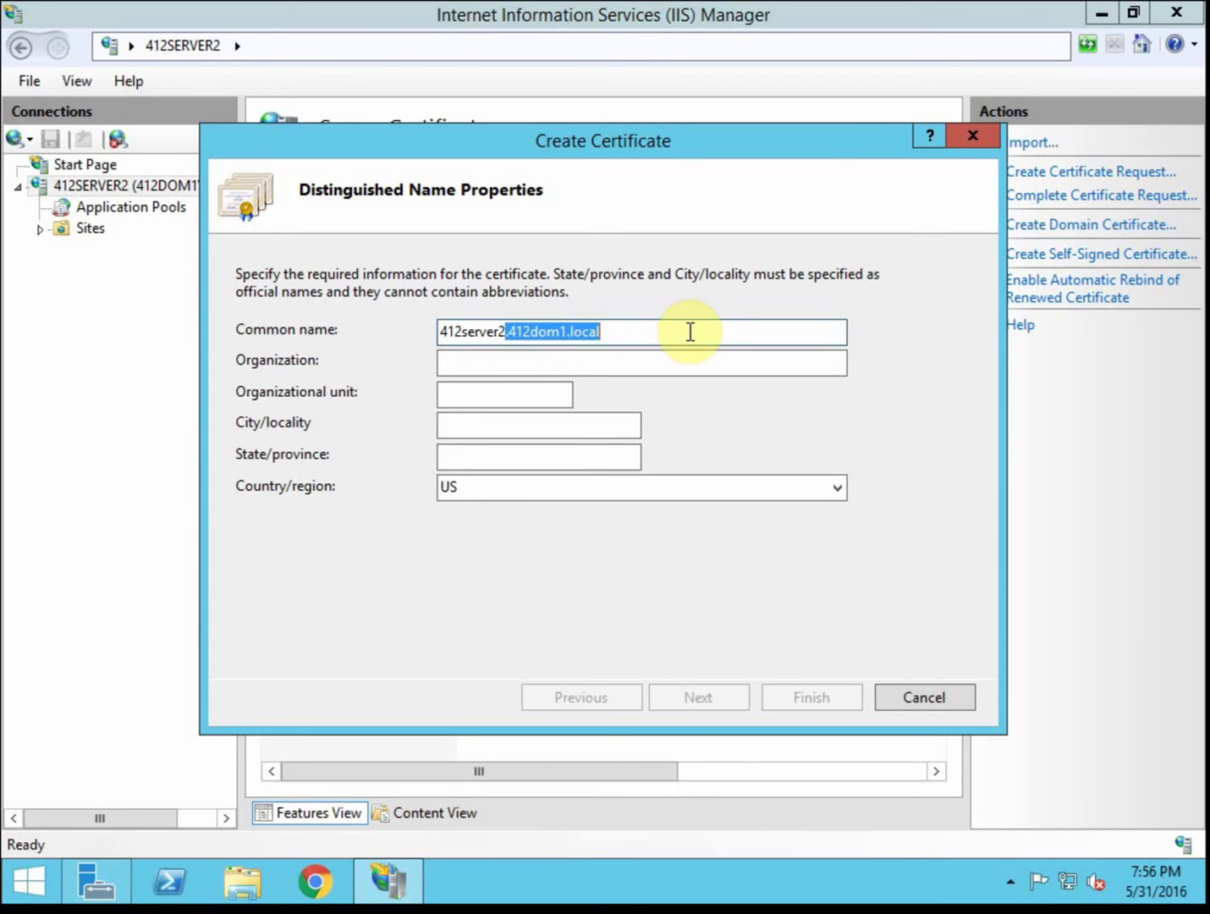
{"action": "left_click", "coordinate": [669, 330]}
Fill in organization Server 2012 412 Class, an organizational unit, city Boise and state ID
{"action": "left_click", "coordinate": [576, 362]}
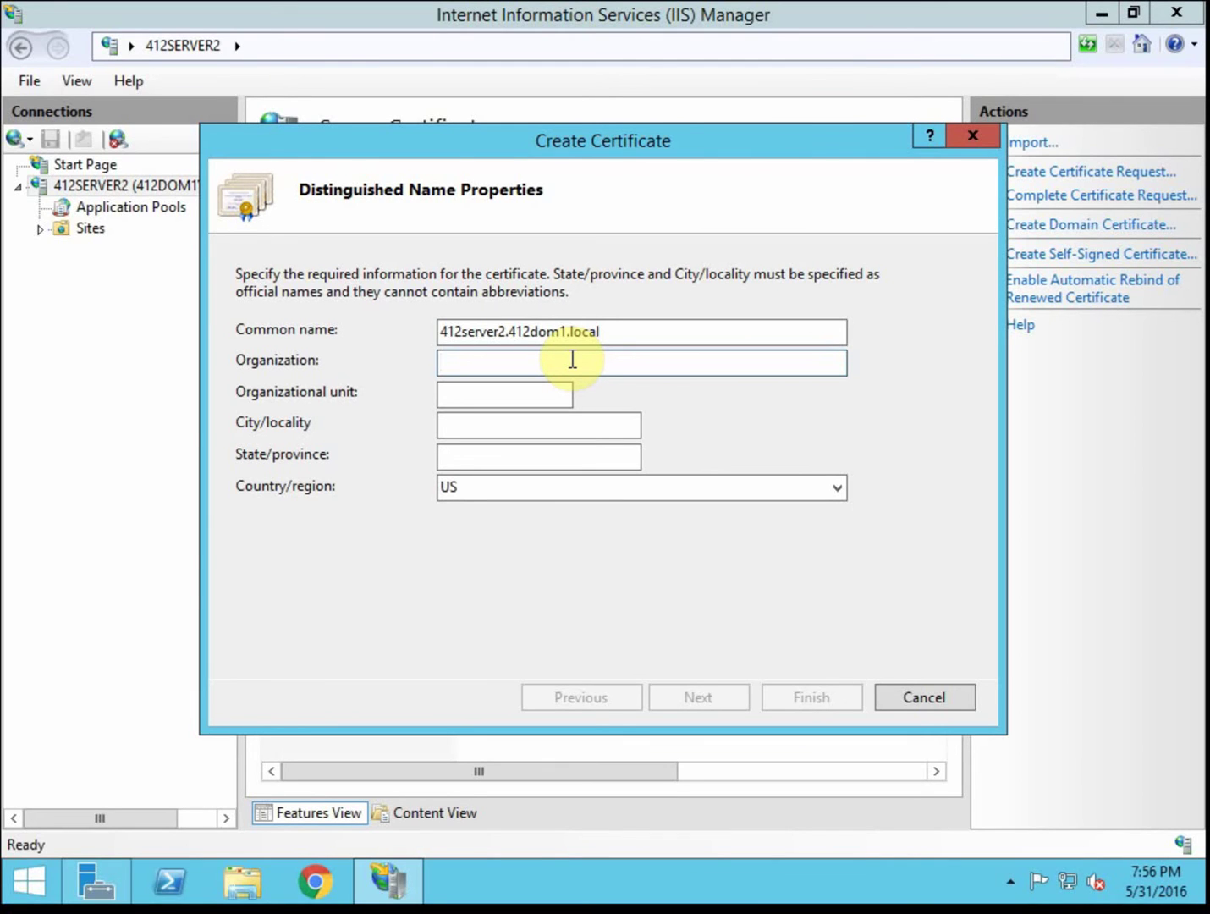
{"action": "type", "text": "Server"}
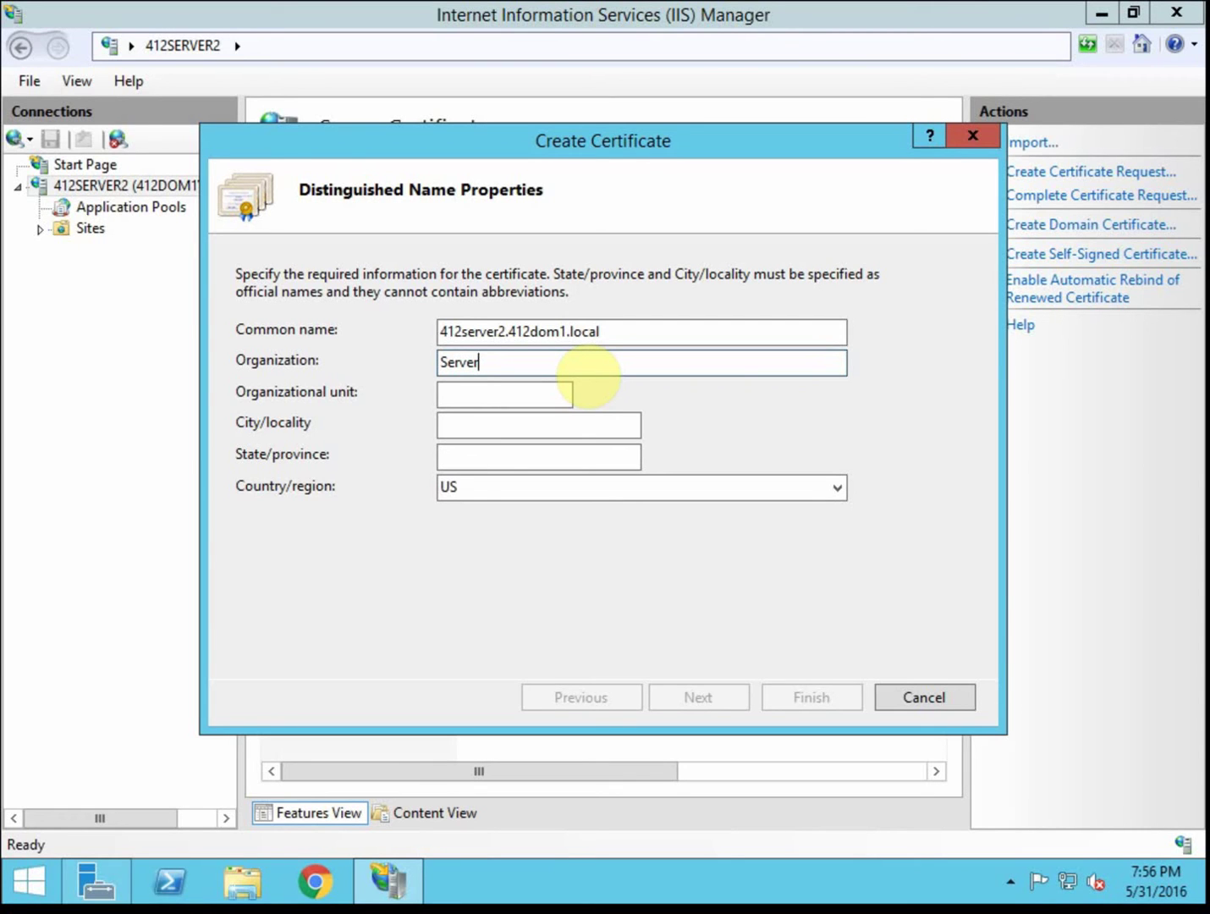
{"action": "type", "text": "2012 412 Class"}
{"action": "left_click", "coordinate": [494, 386]}
{"action": "type", "text": "Scott"}
{"action": "key", "text": "Tab"}
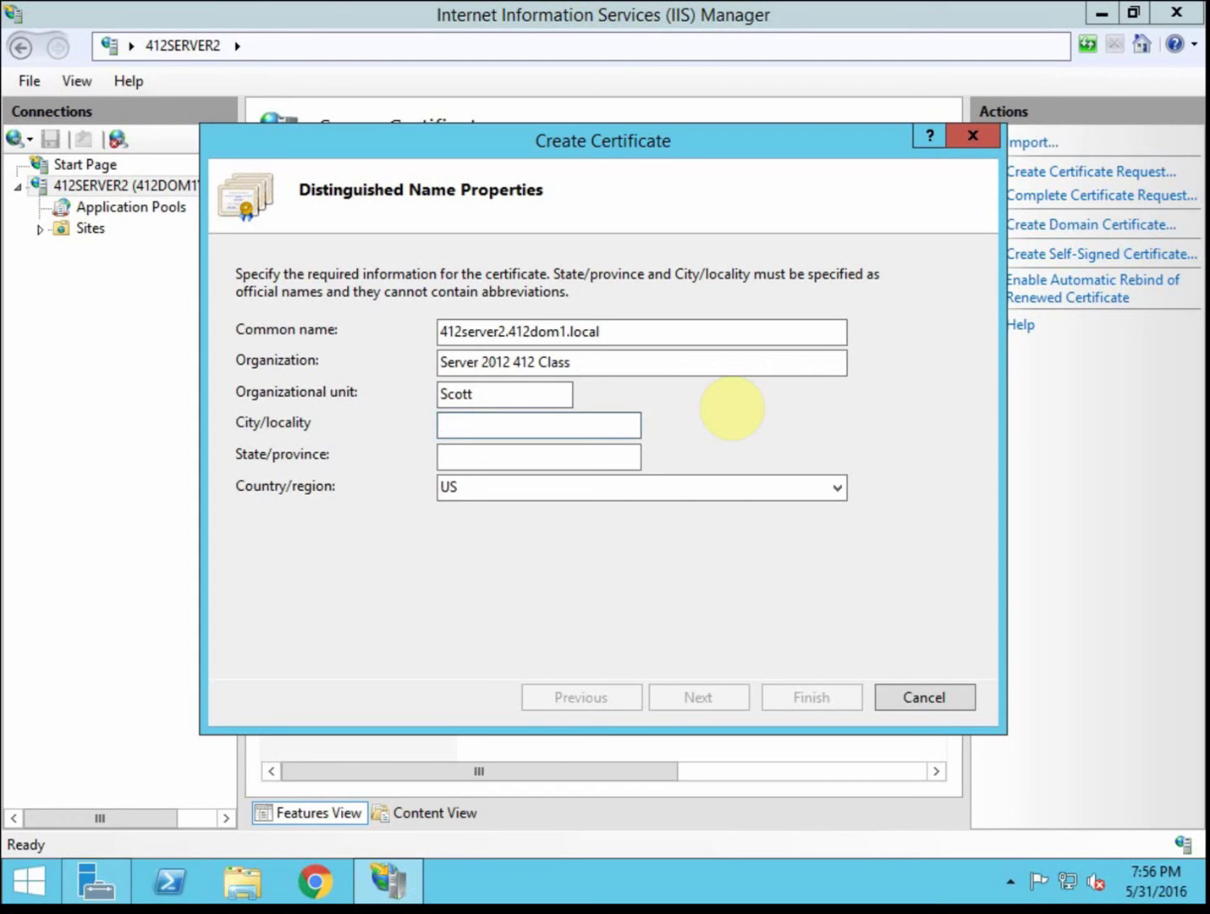
{"action": "type", "text": "Boise"}
{"action": "key", "text": "Tab"}
{"action": "type", "text": "ID"}
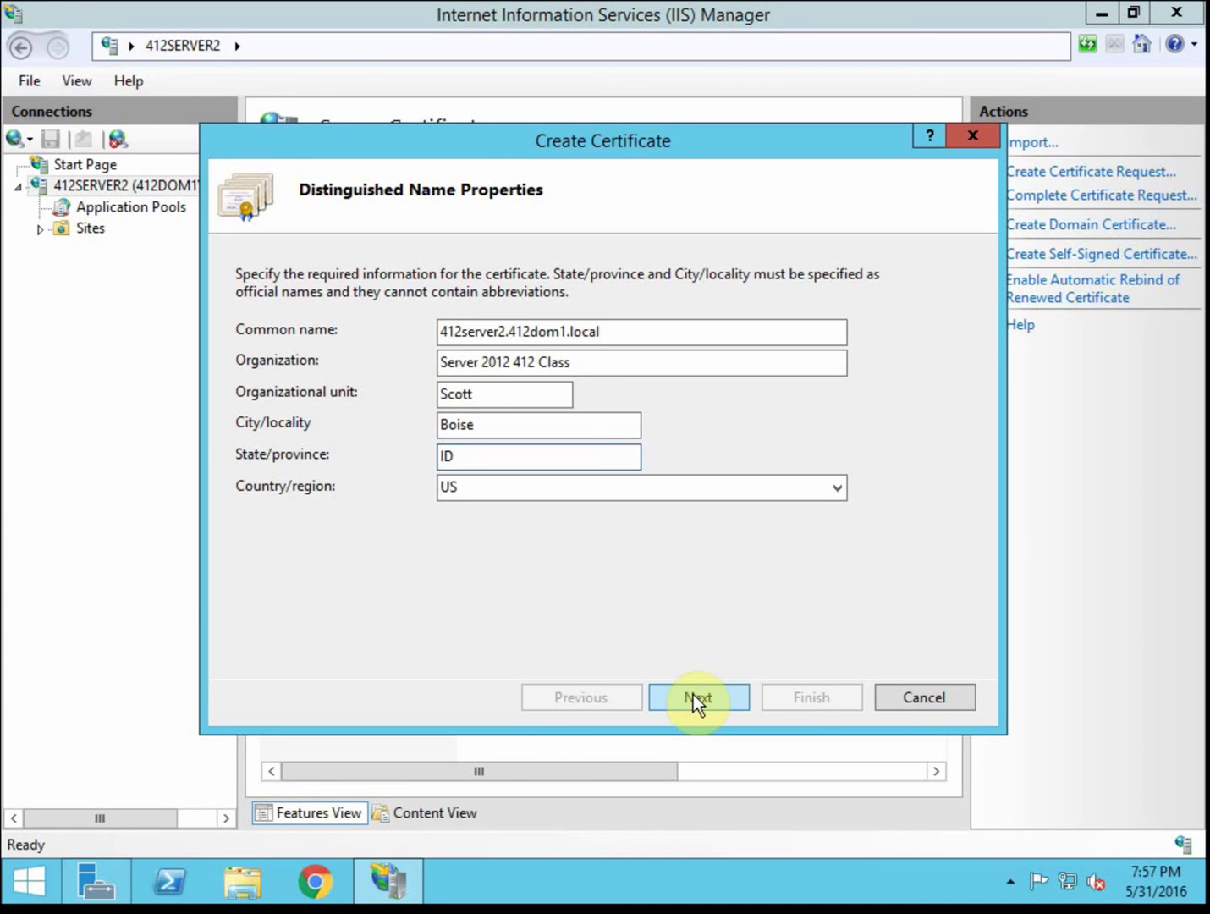
Choose 412Dom1-412SERVER2-CA as the online certification authority
{"action": "left_click", "coordinate": [692, 694]}
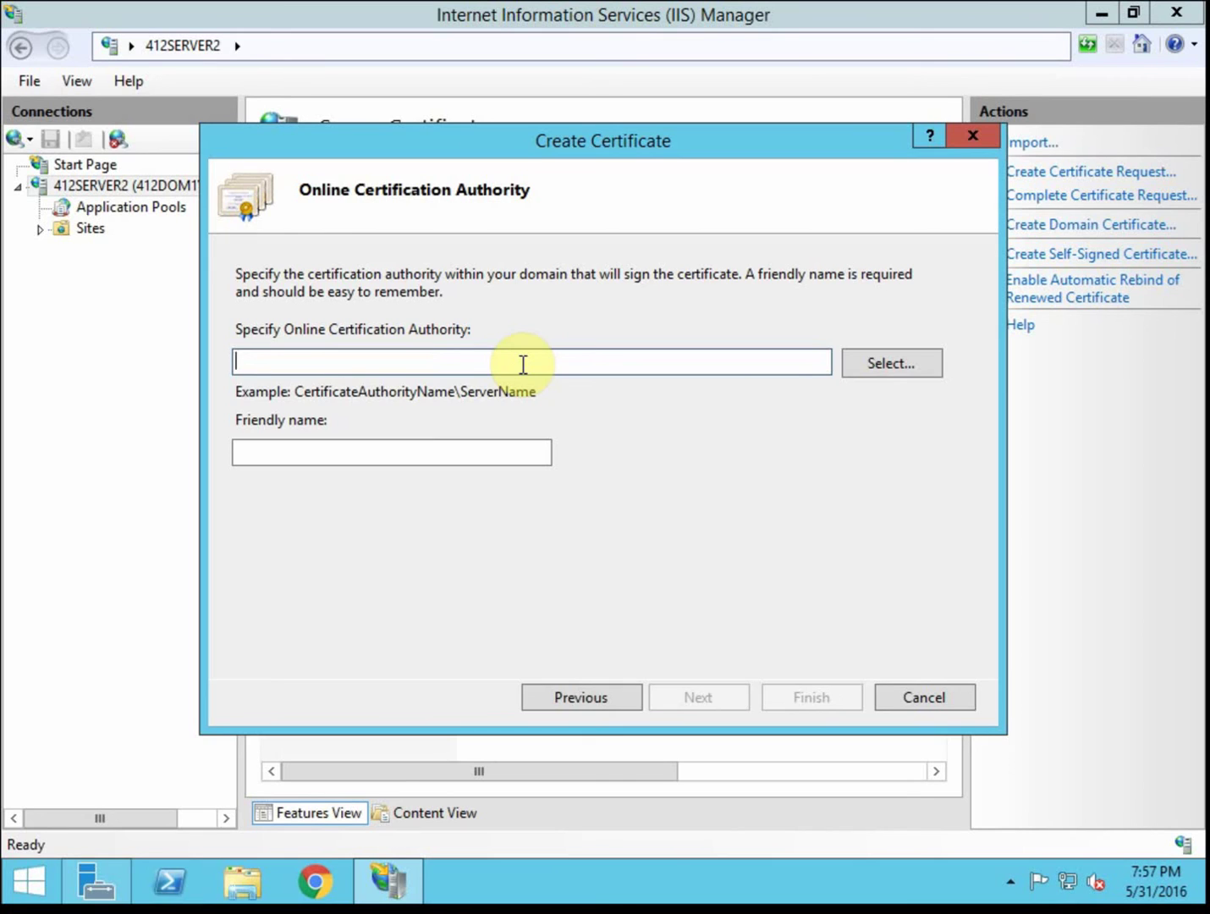
{"action": "left_click", "coordinate": [913, 371]}
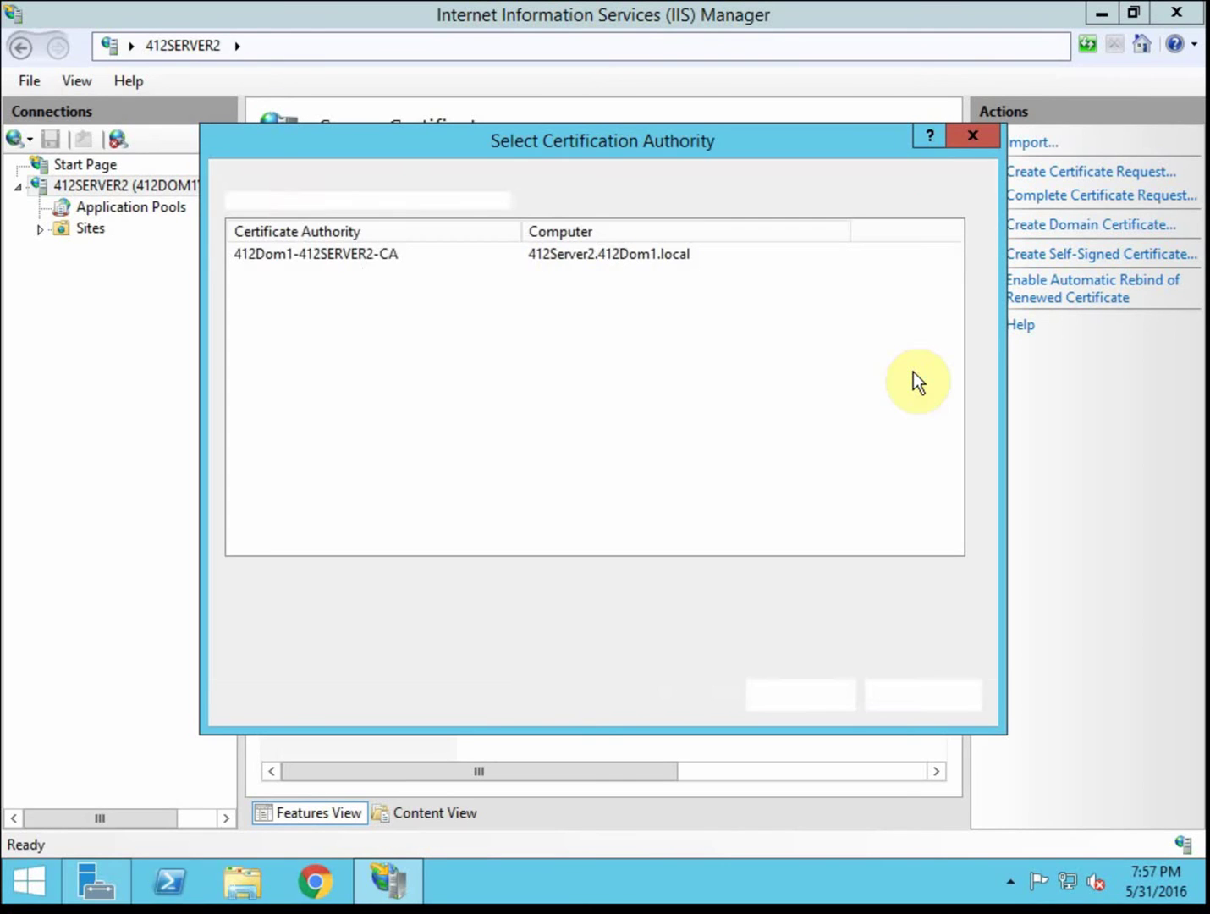
{"action": "left_click", "coordinate": [408, 257]}
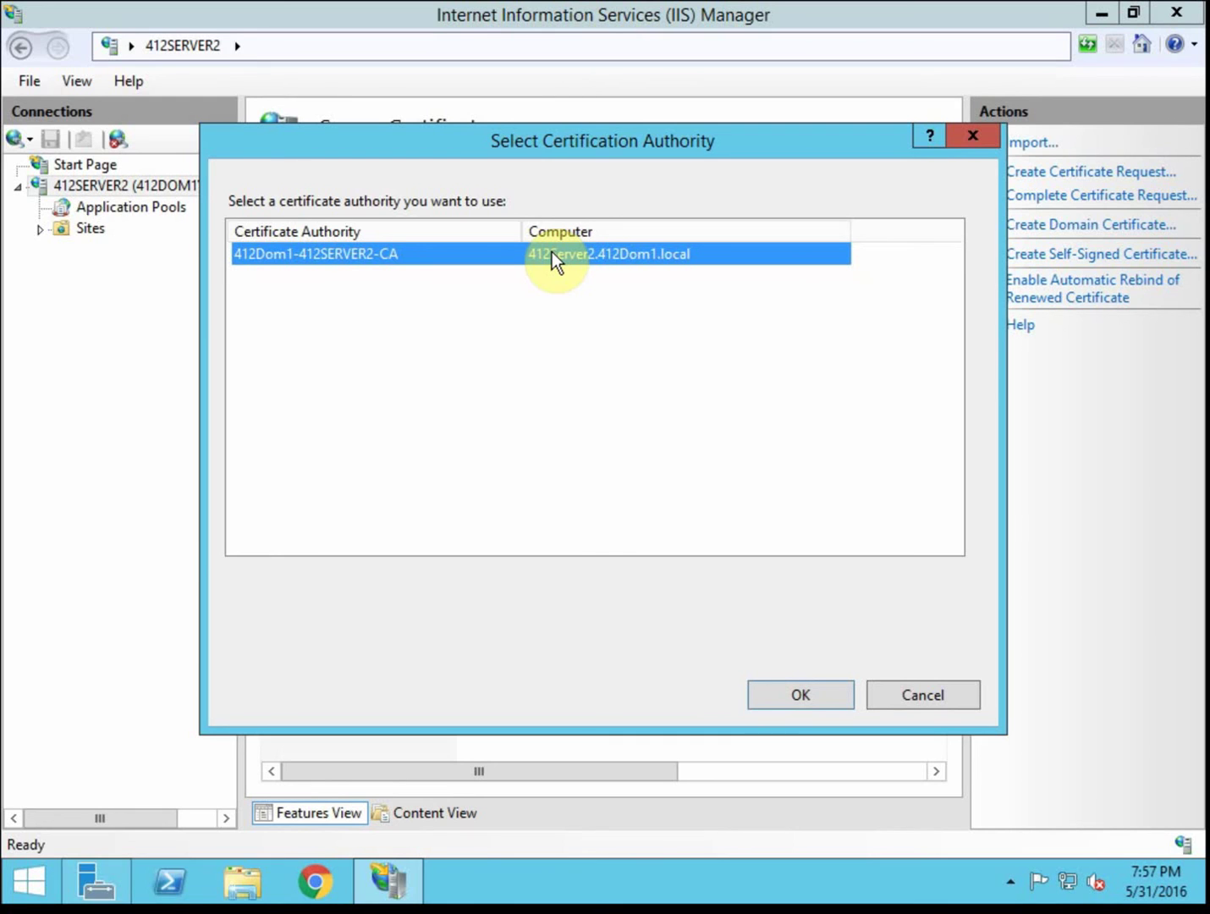
{"action": "left_click", "coordinate": [797, 692]}
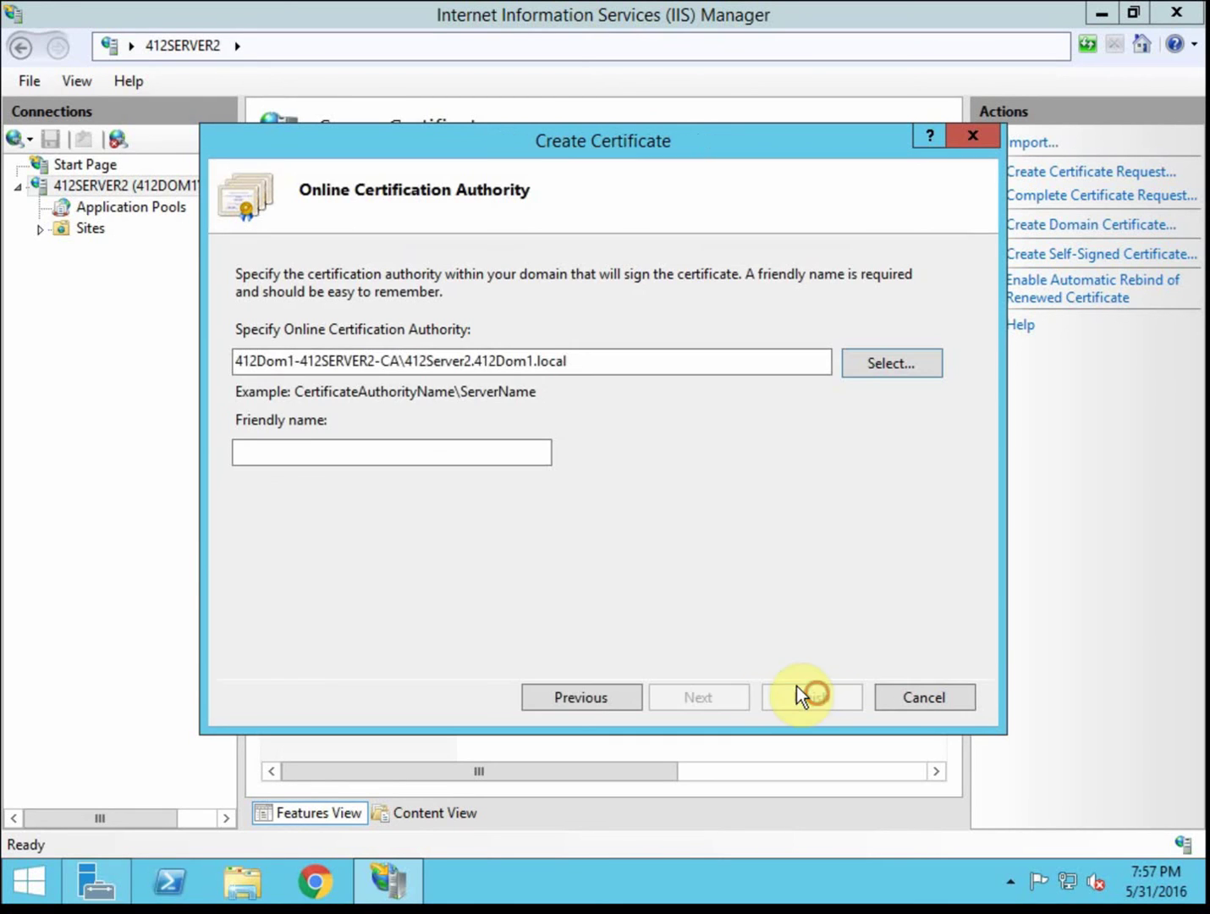
Paste 412server2.412dom1.local as the friendly name and finish creating the certificate
{"action": "left_click", "coordinate": [337, 455]}
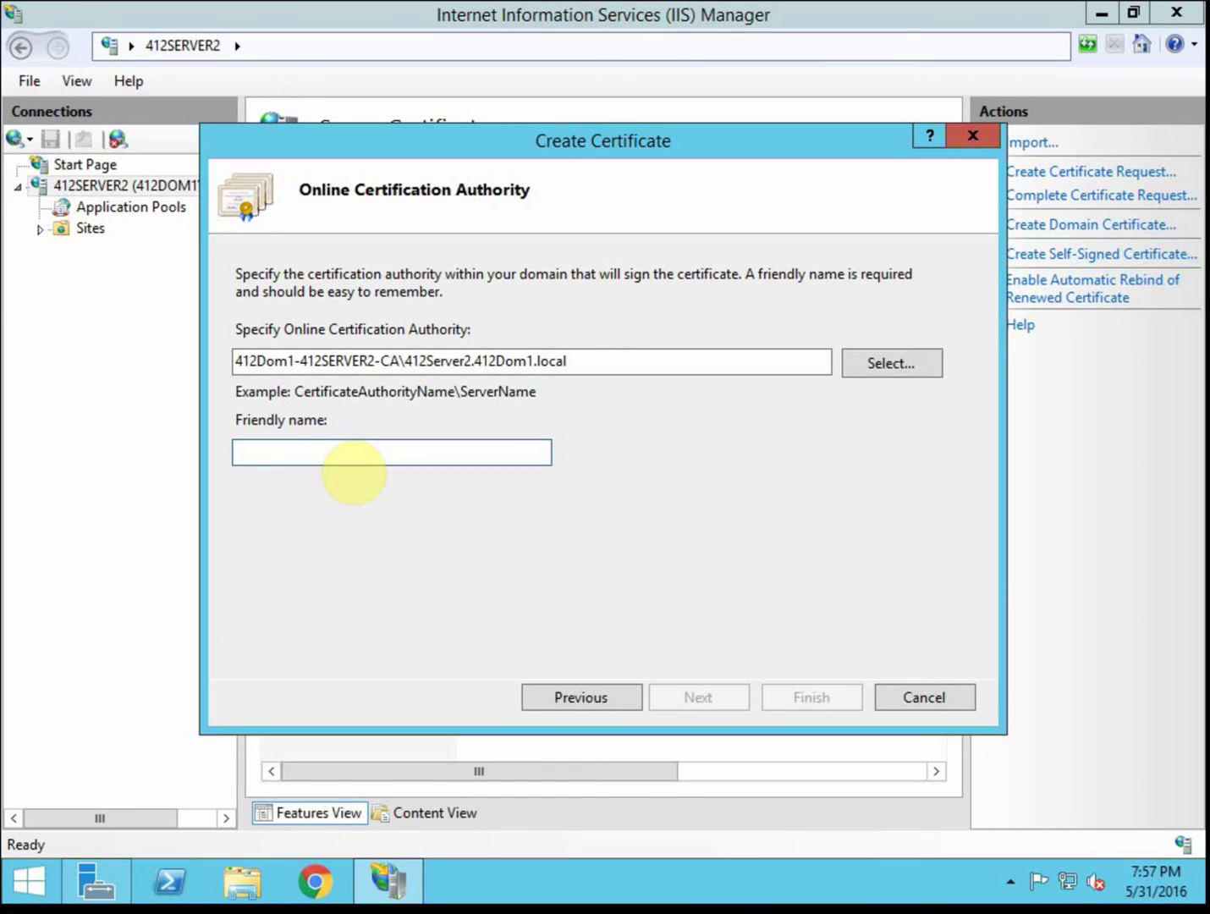
{"action": "type", "text": "412server2.412dom1.local"}
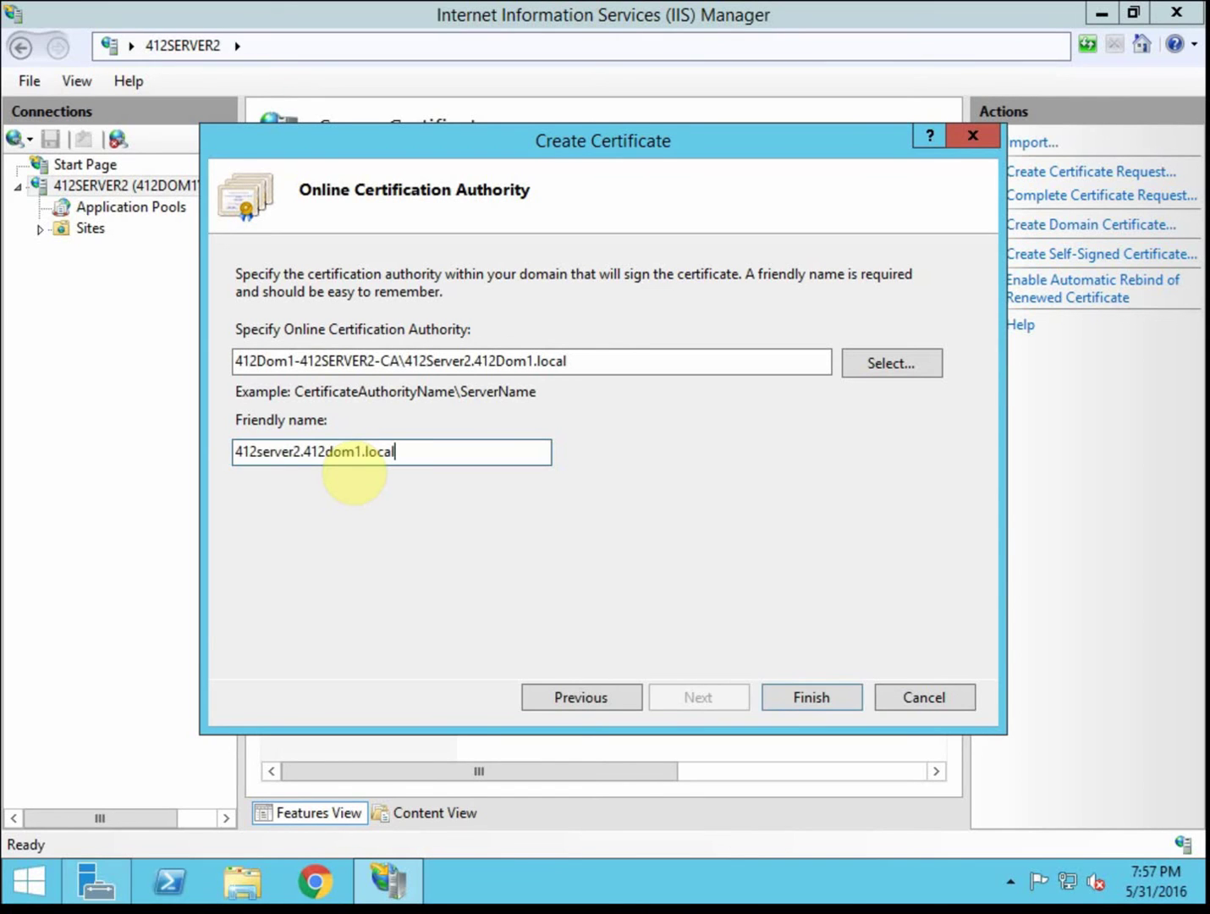
{"action": "left_click", "coordinate": [800, 692]}
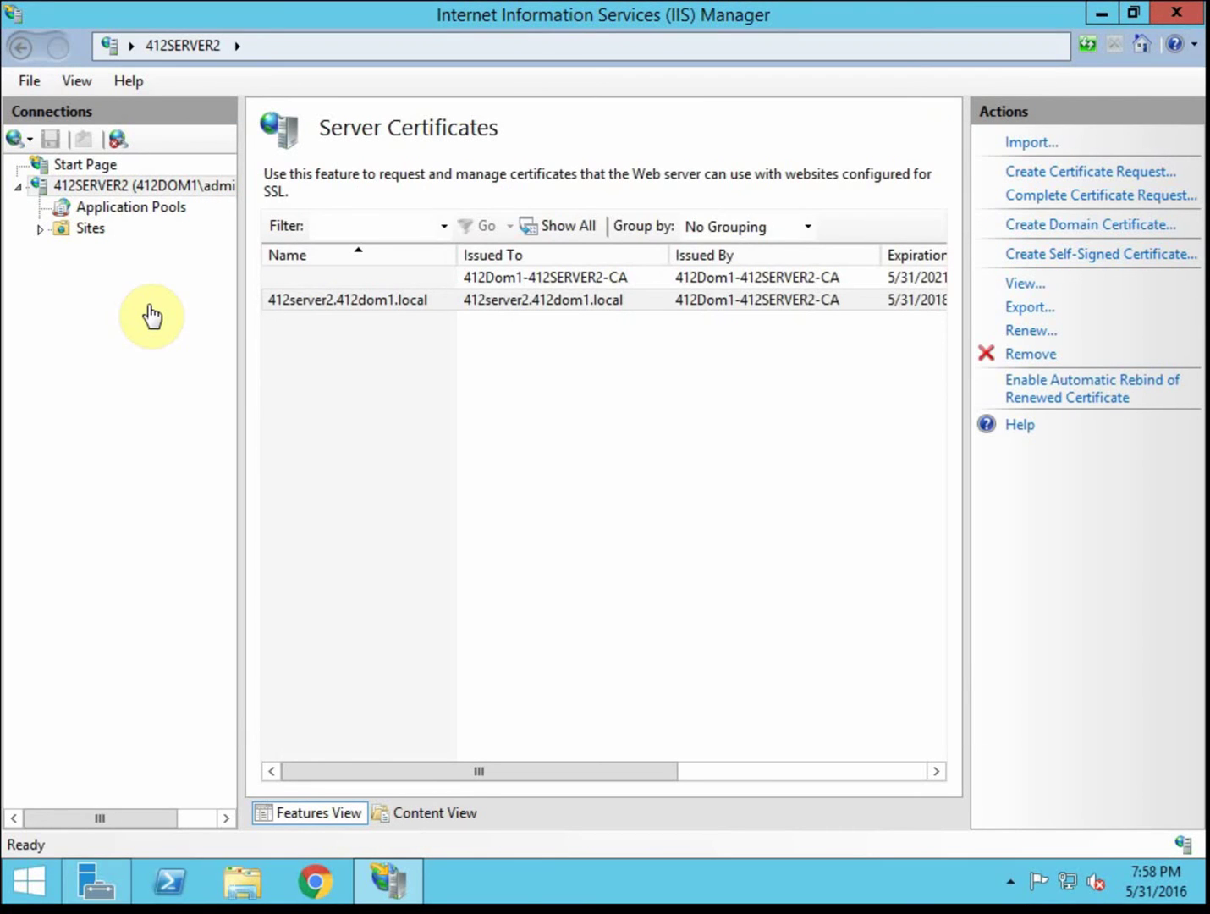
Select the new certificate, then expand Sites and select Default Web Site
{"action": "left_click", "coordinate": [359, 303]}
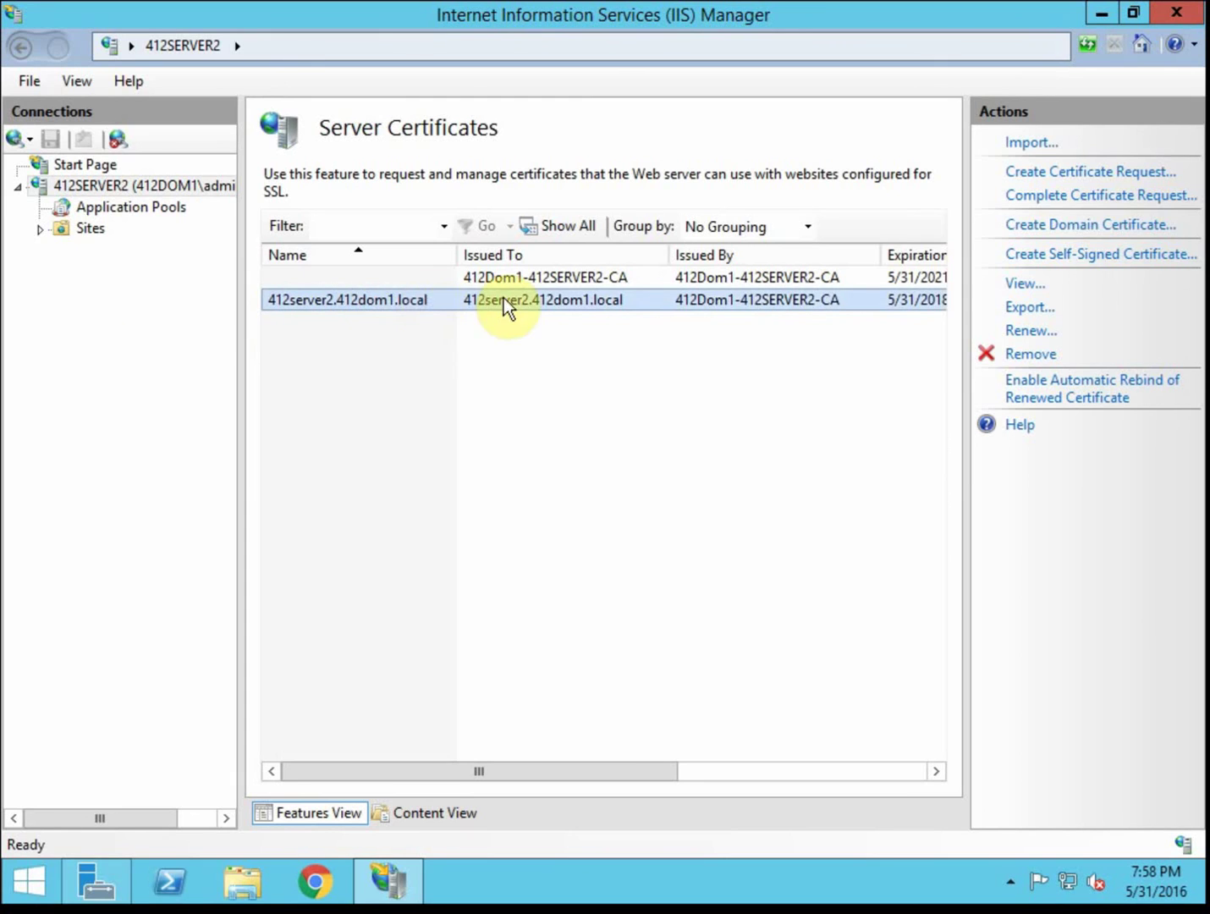
{"action": "left_click", "coordinate": [24, 254]}
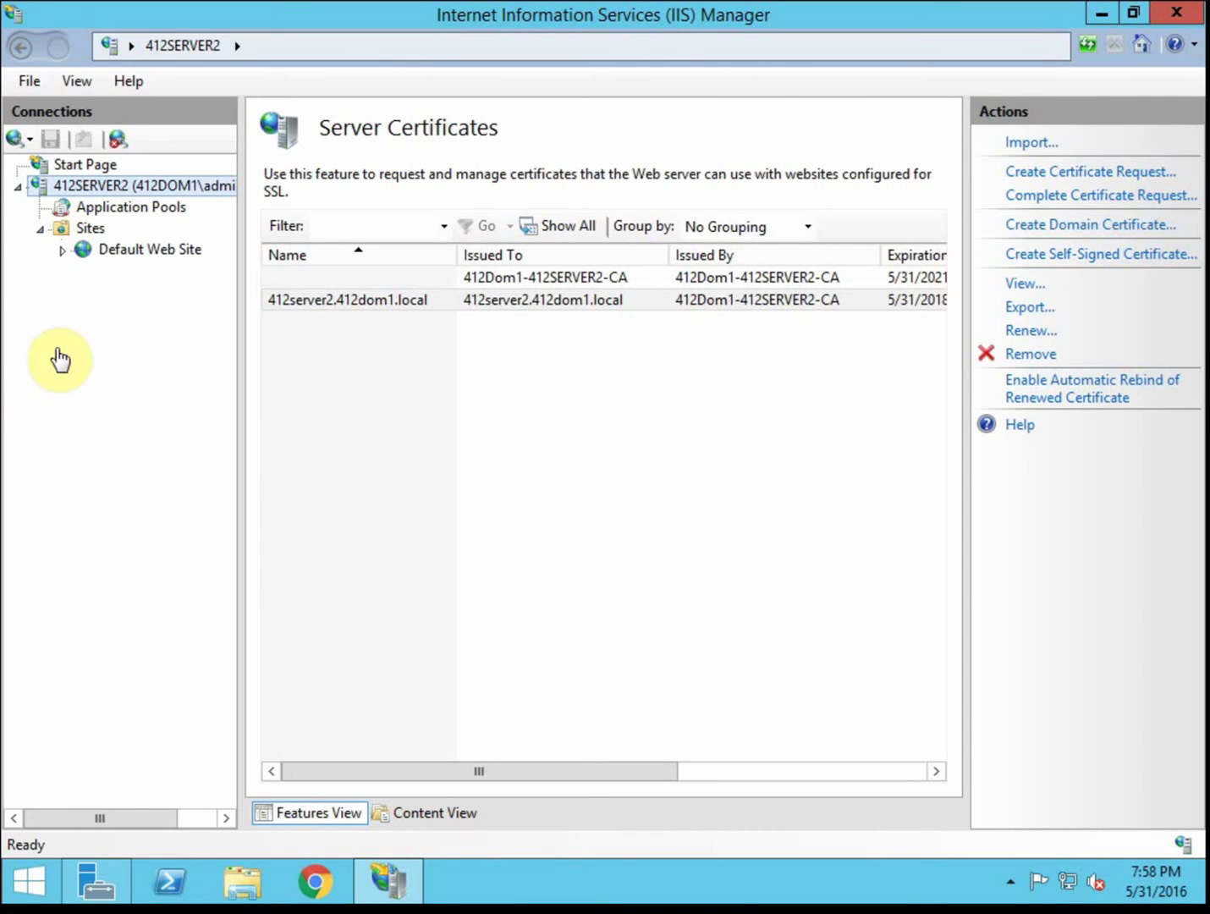
{"action": "left_click", "coordinate": [65, 252]}
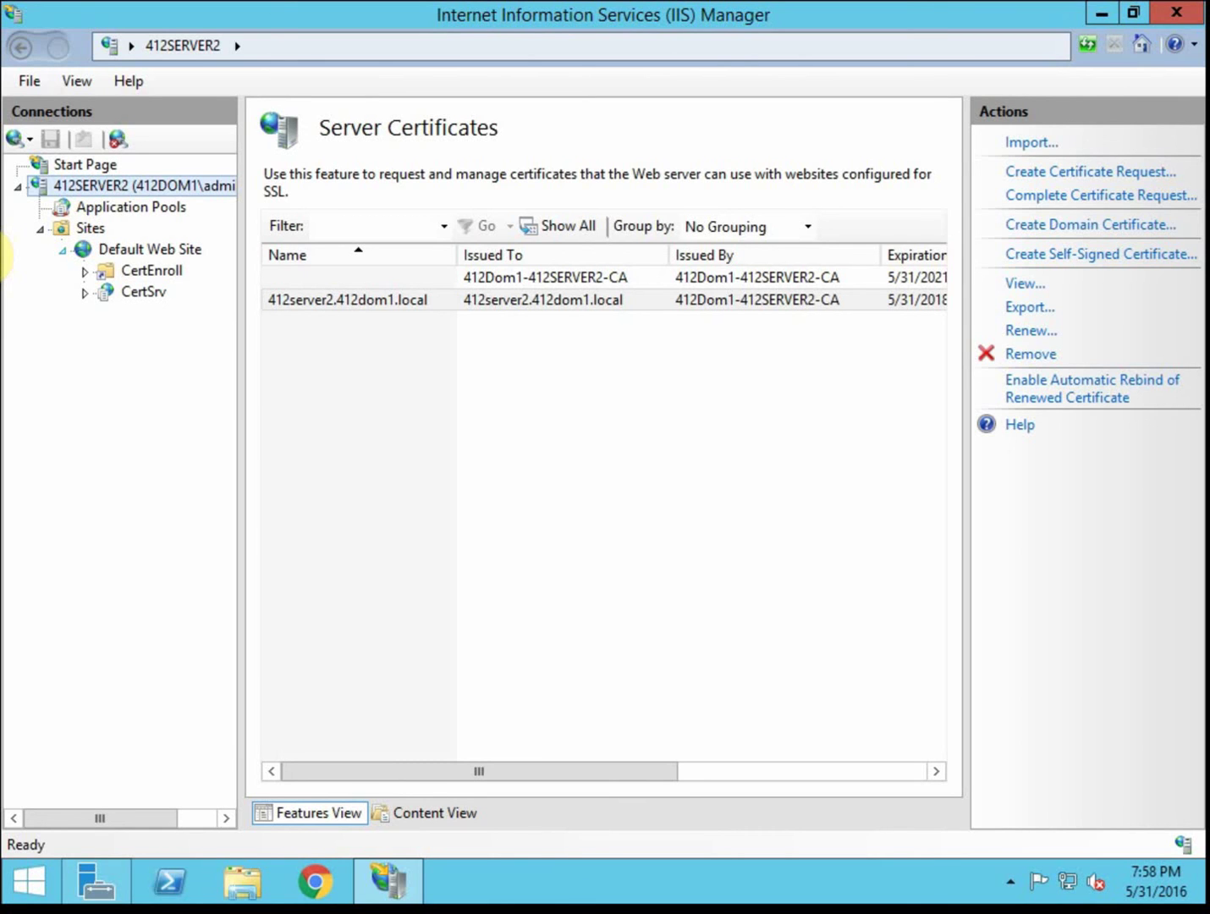
{"action": "left_click", "coordinate": [169, 250]}
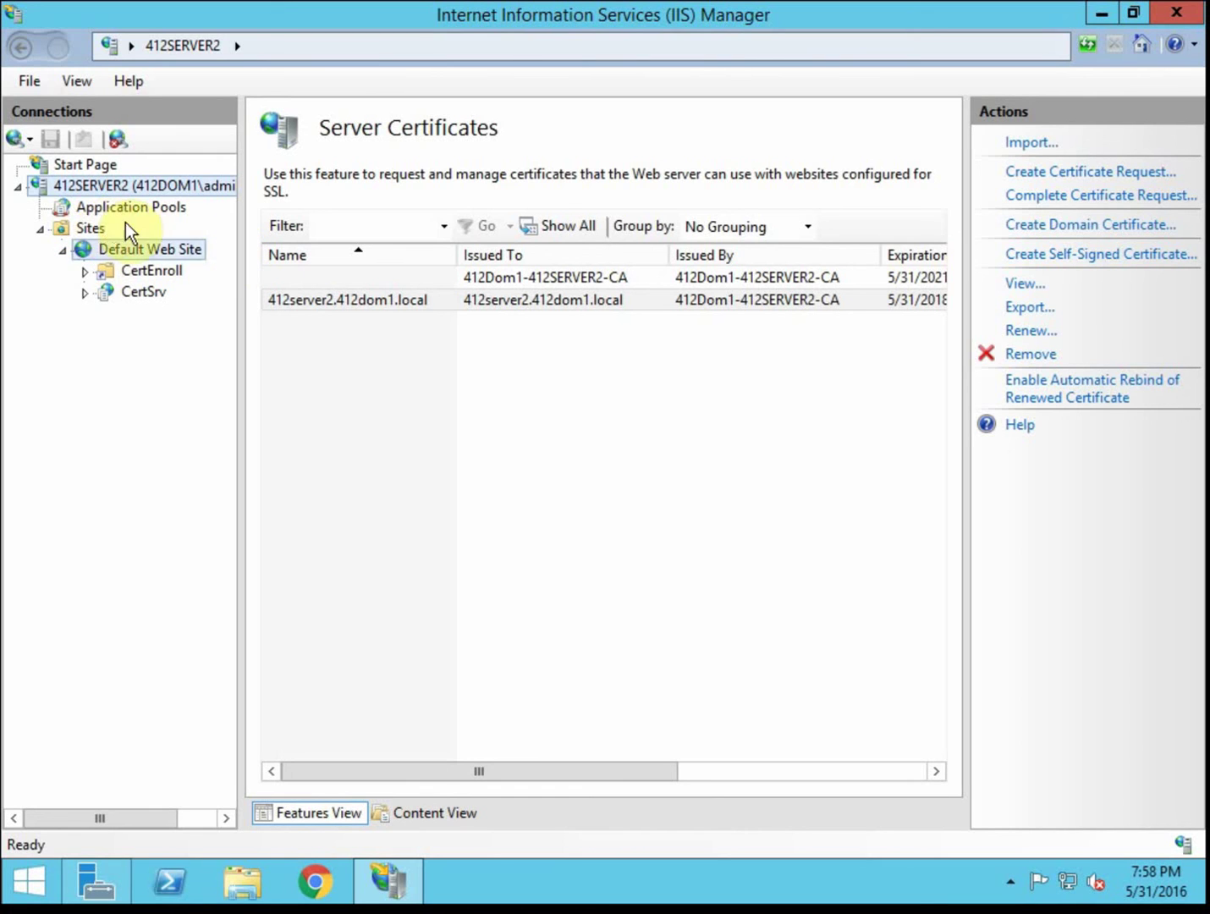
Add an https binding on port 443 to Default Web Site using the 412server2.412dom1.local certificate
{"action": "right_click", "coordinate": [176, 251]}
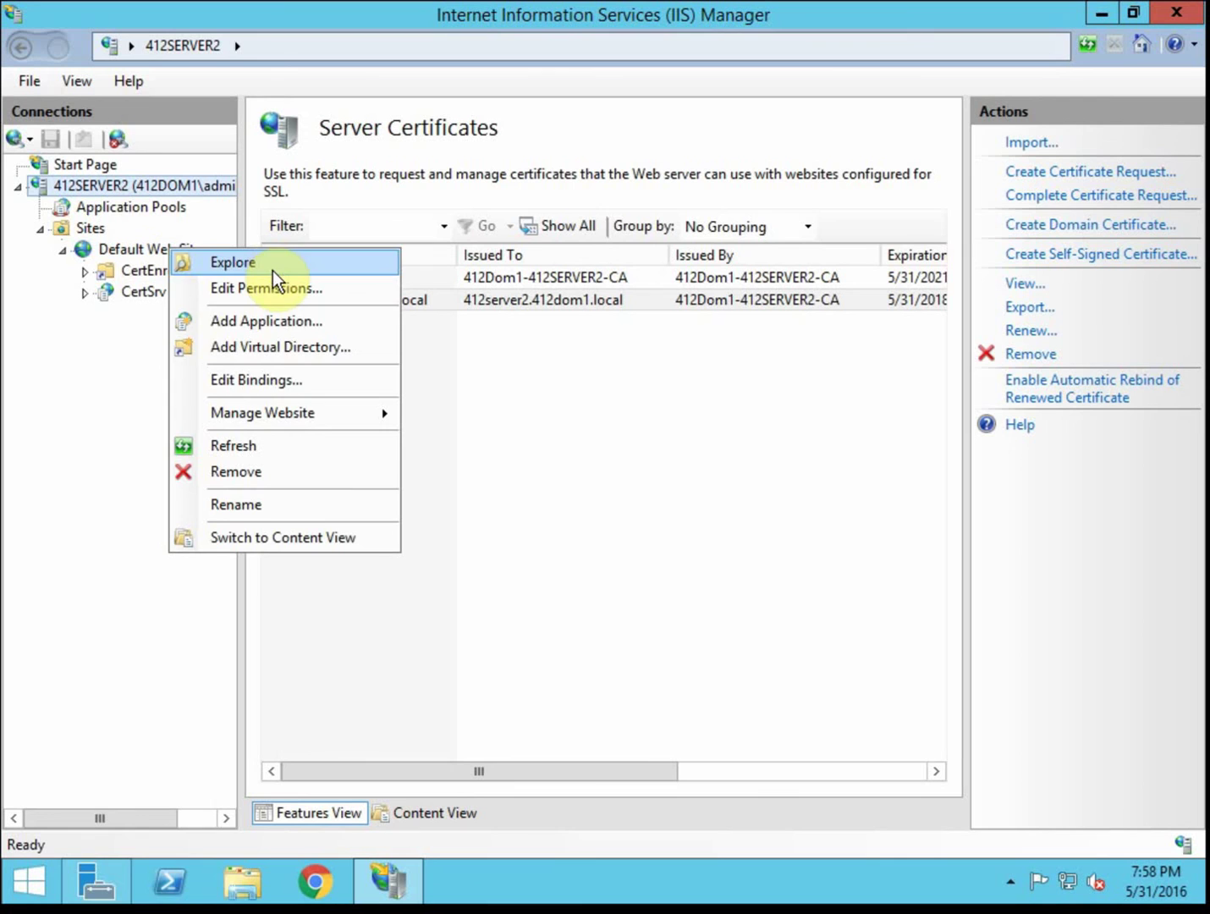
{"action": "left_click", "coordinate": [330, 380]}
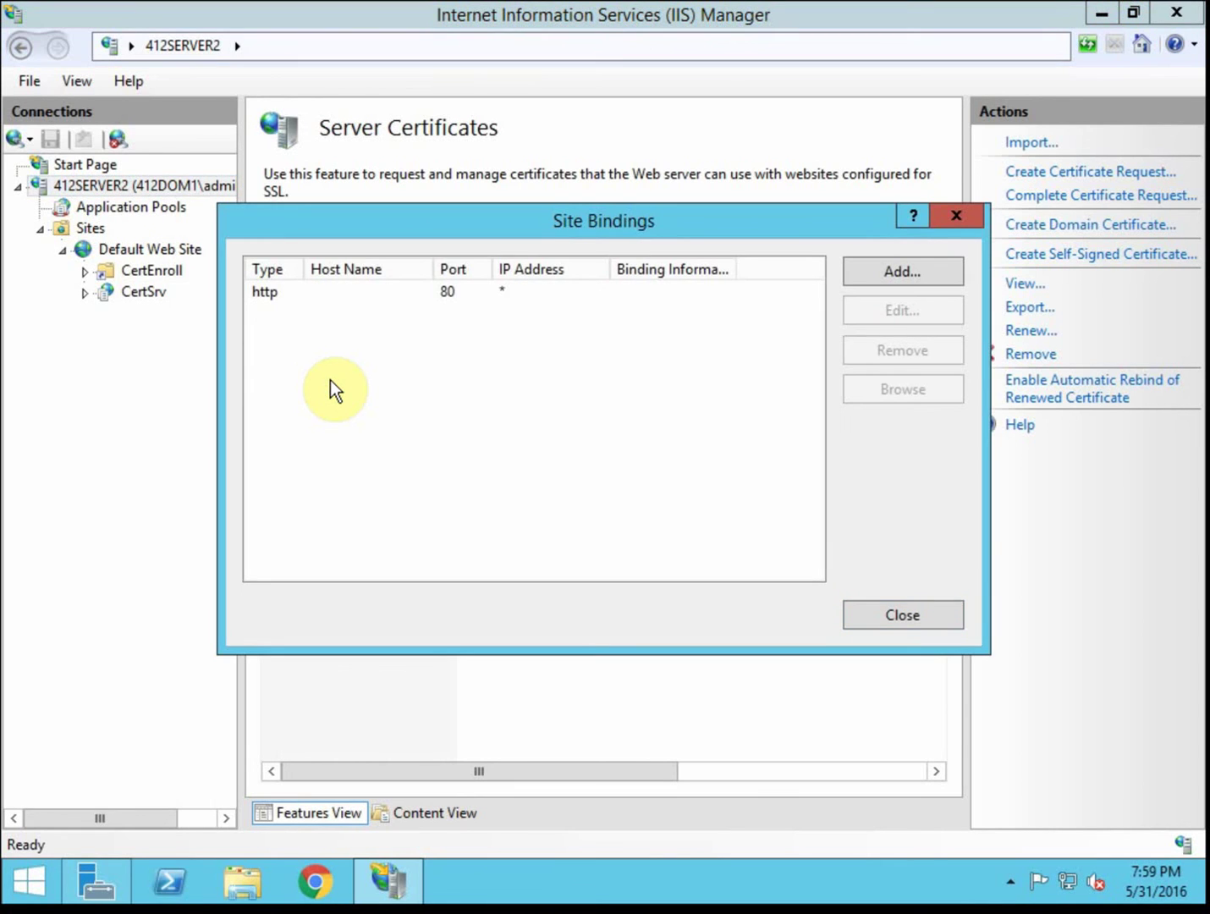
{"action": "left_click", "coordinate": [914, 276]}
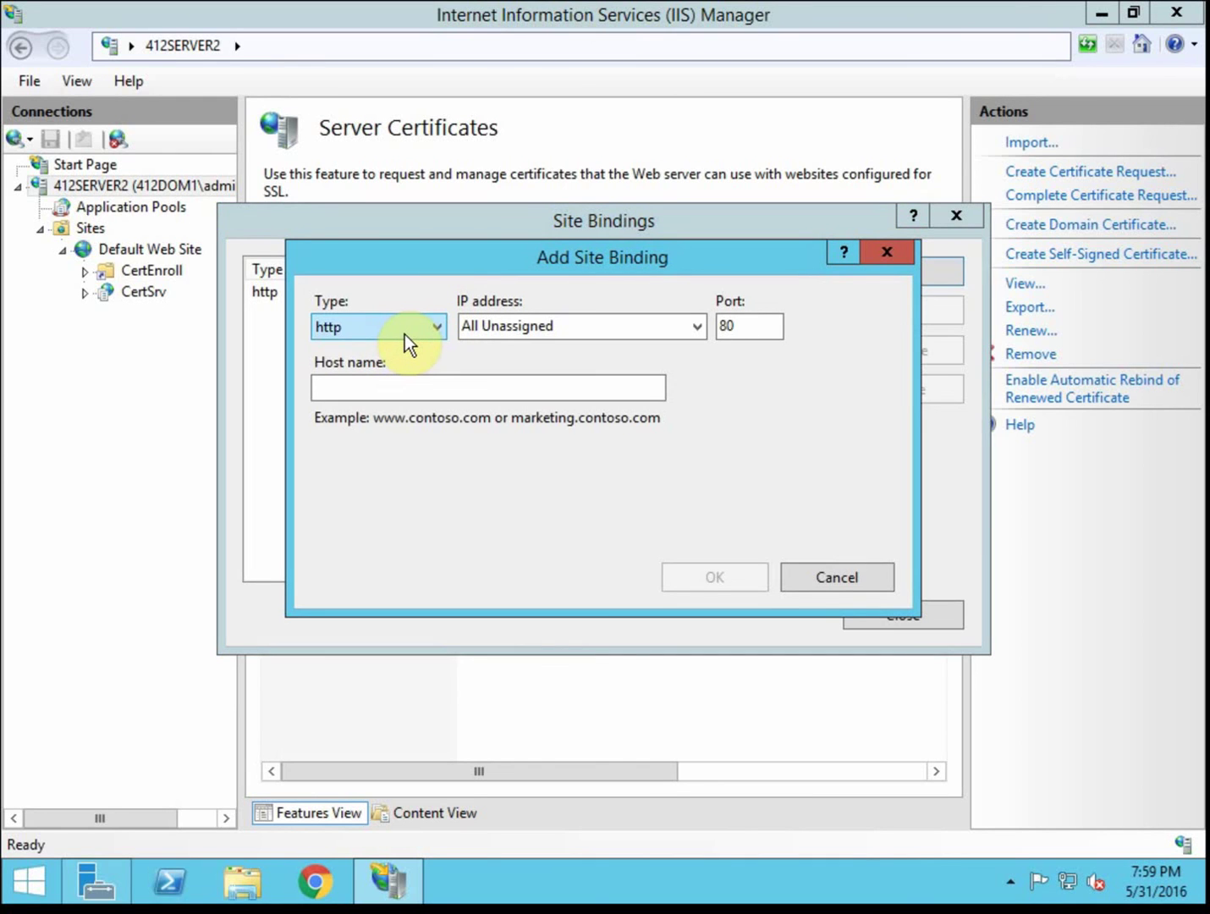
{"action": "left_click", "coordinate": [408, 334]}
{"action": "left_click", "coordinate": [335, 365]}
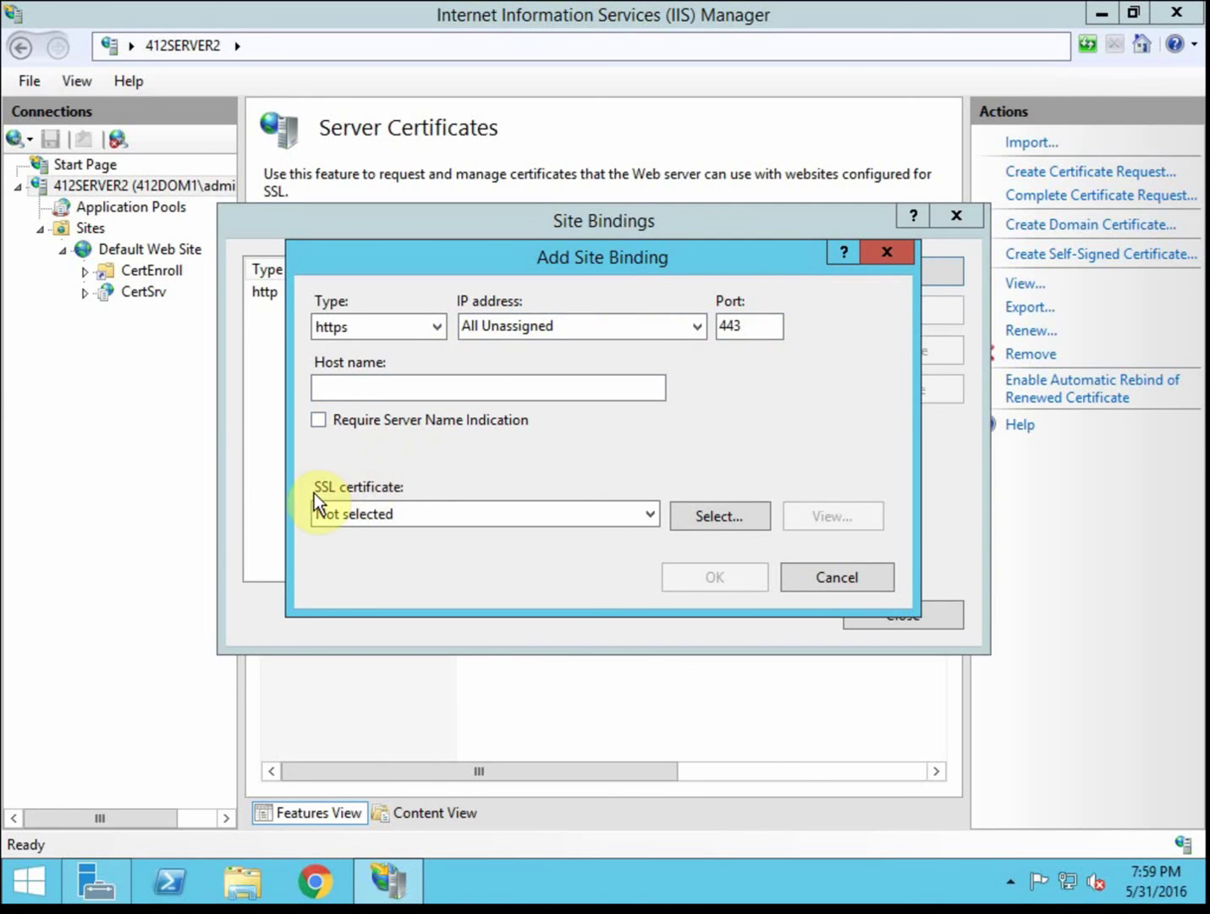
{"action": "left_click", "coordinate": [650, 518]}
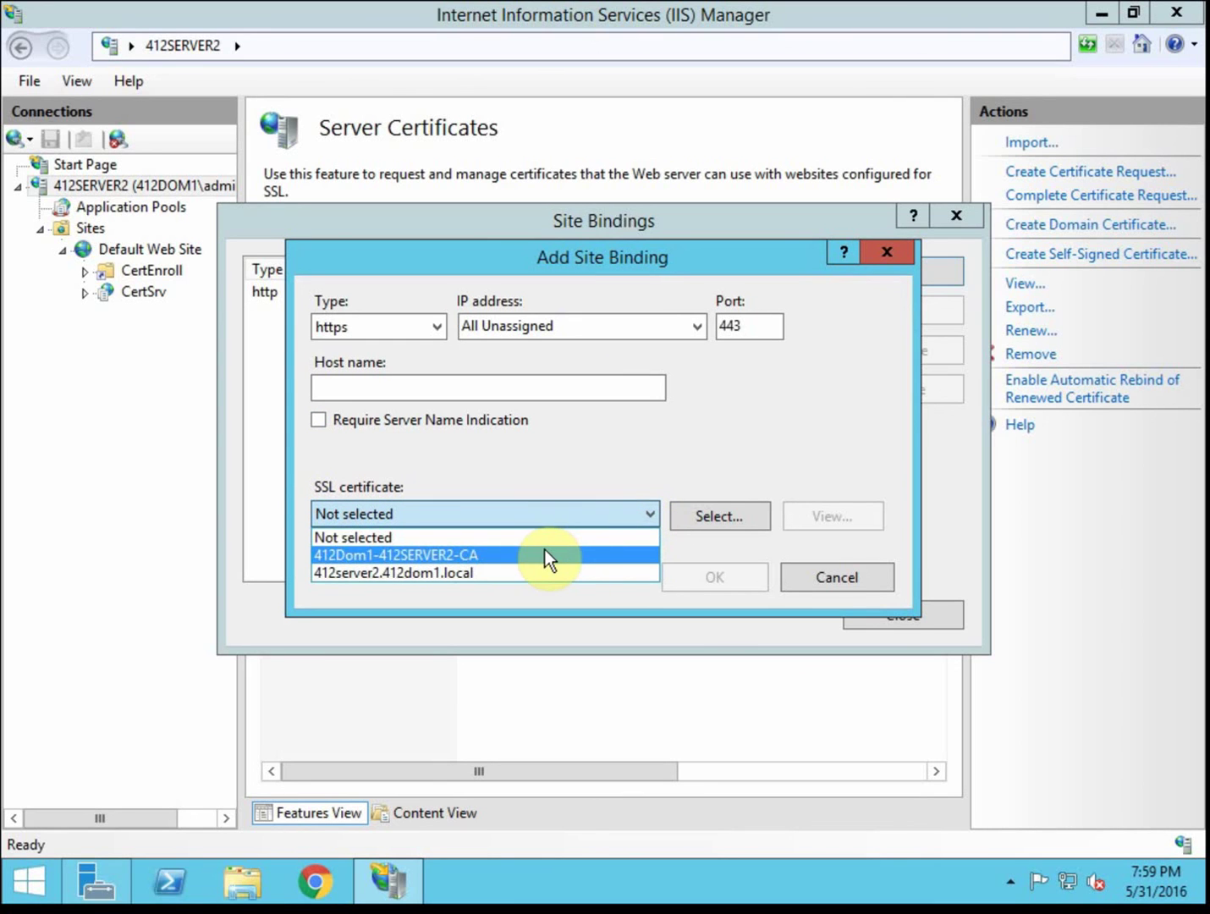
{"action": "left_click", "coordinate": [473, 574]}
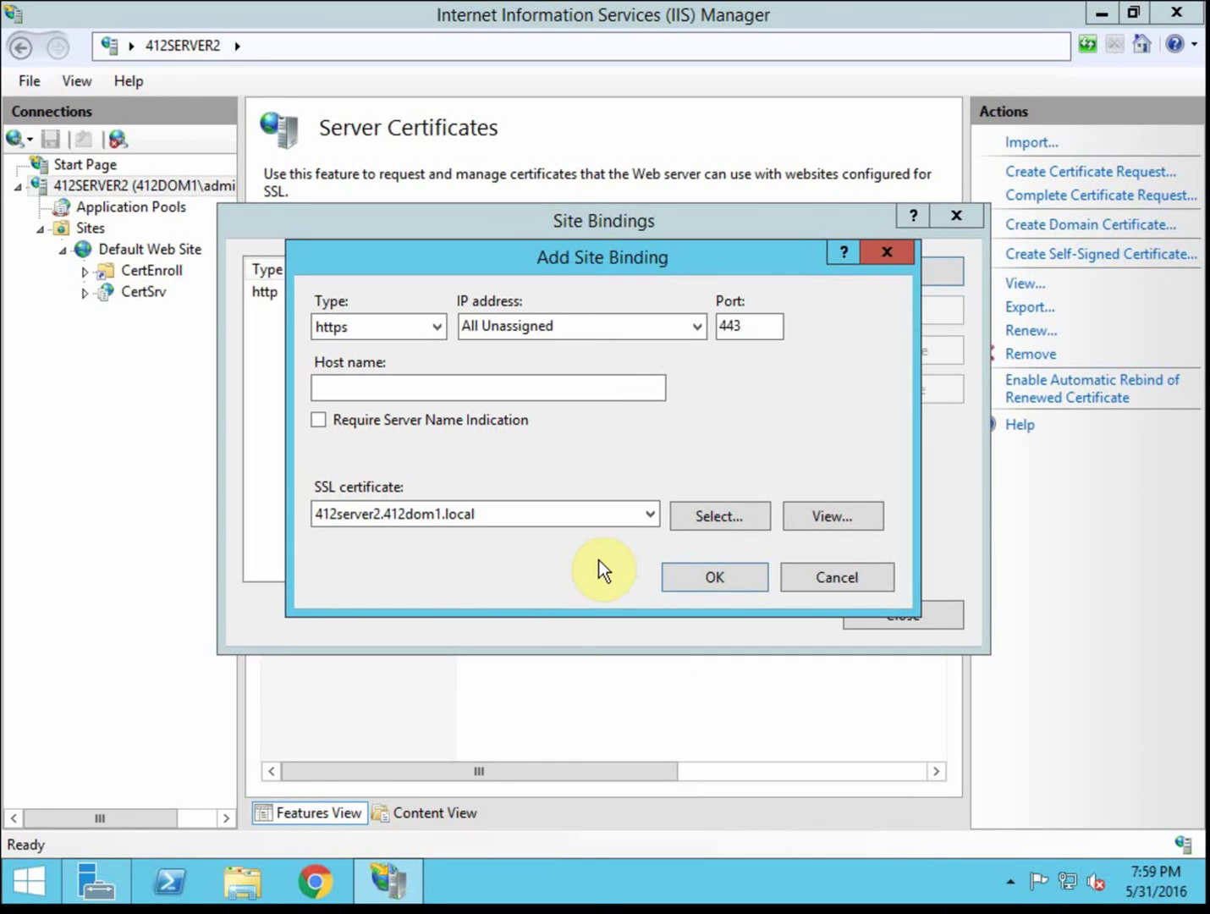
{"action": "left_click", "coordinate": [734, 577]}
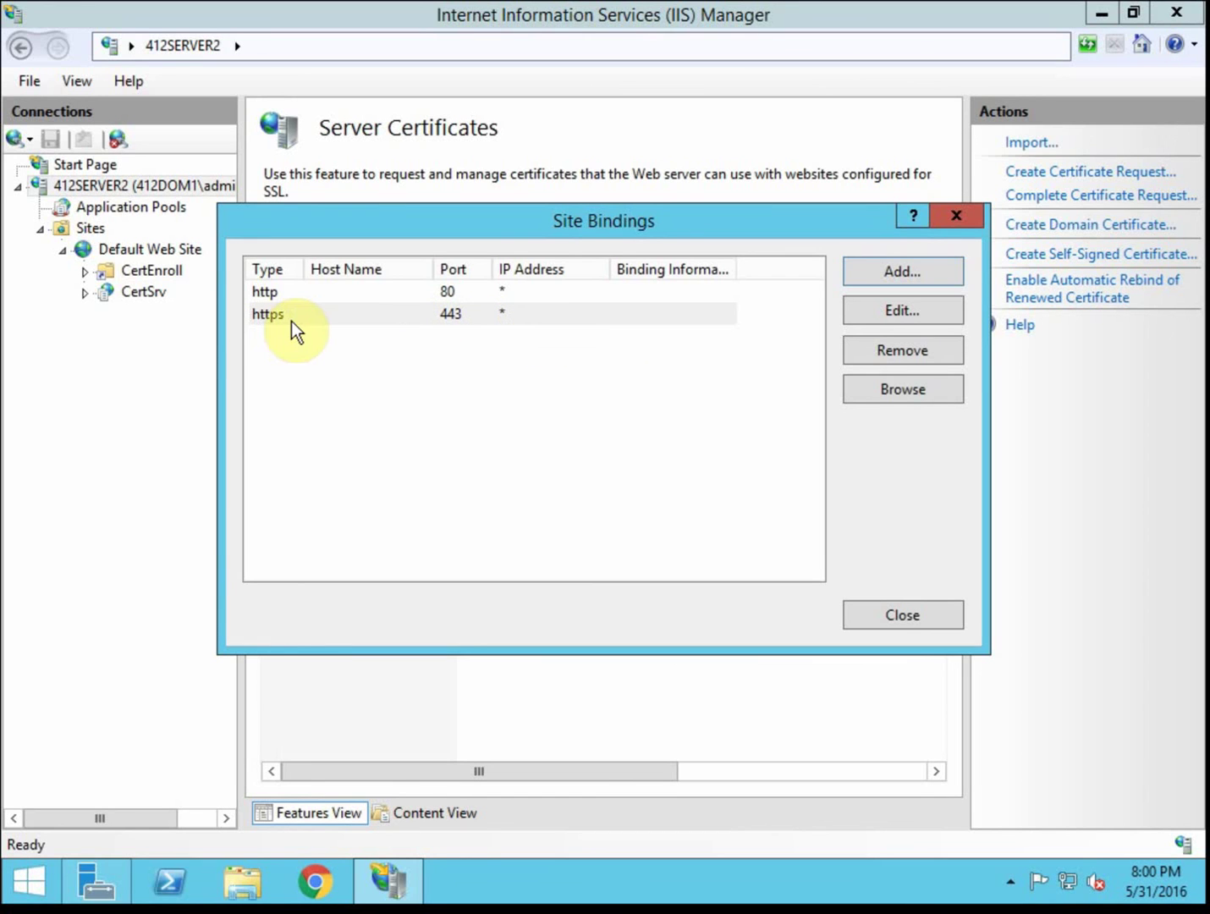
{"action": "left_click", "coordinate": [892, 613]}
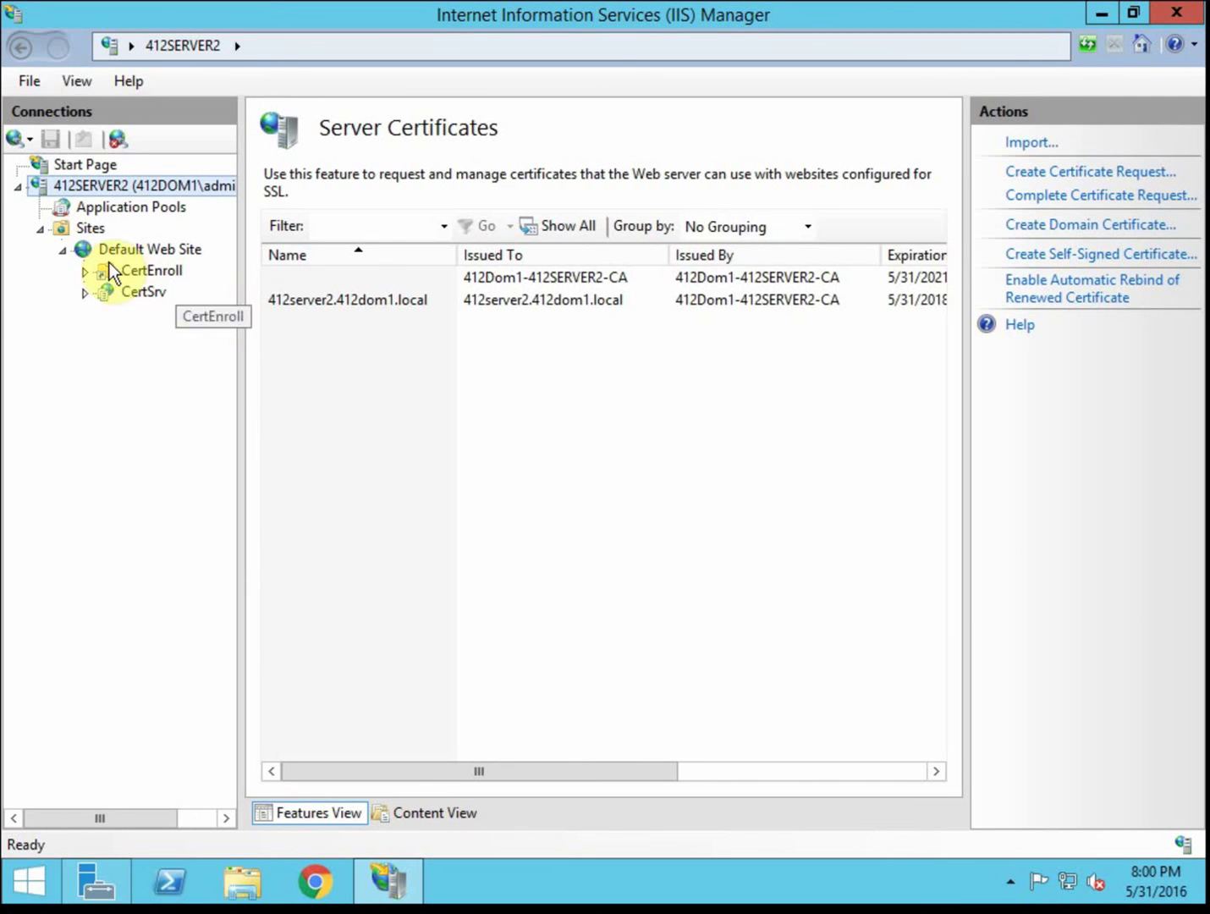
Turn on Require SSL in CertSrv's SSL Settings and apply the change
{"action": "left_click", "coordinate": [156, 295]}
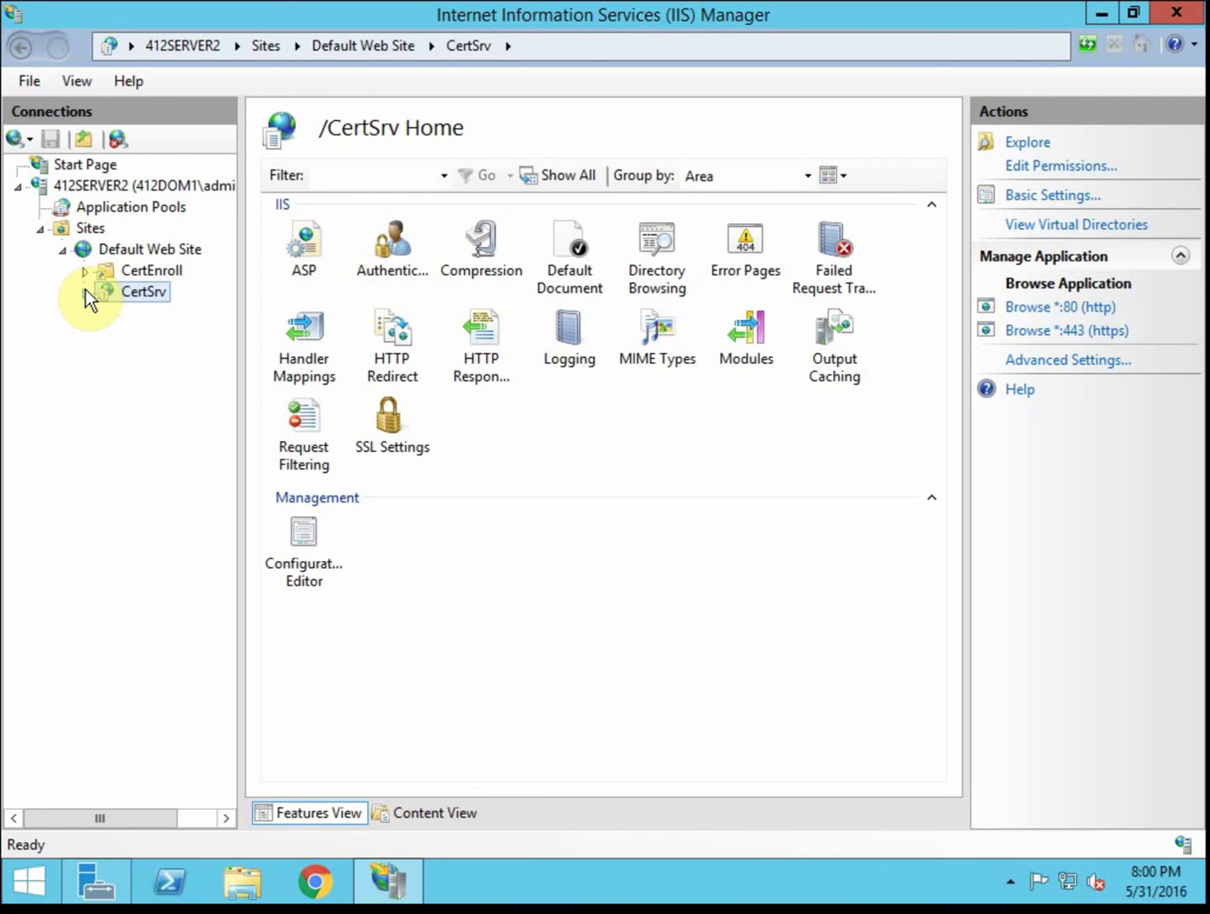
{"action": "double_click", "coordinate": [403, 436]}
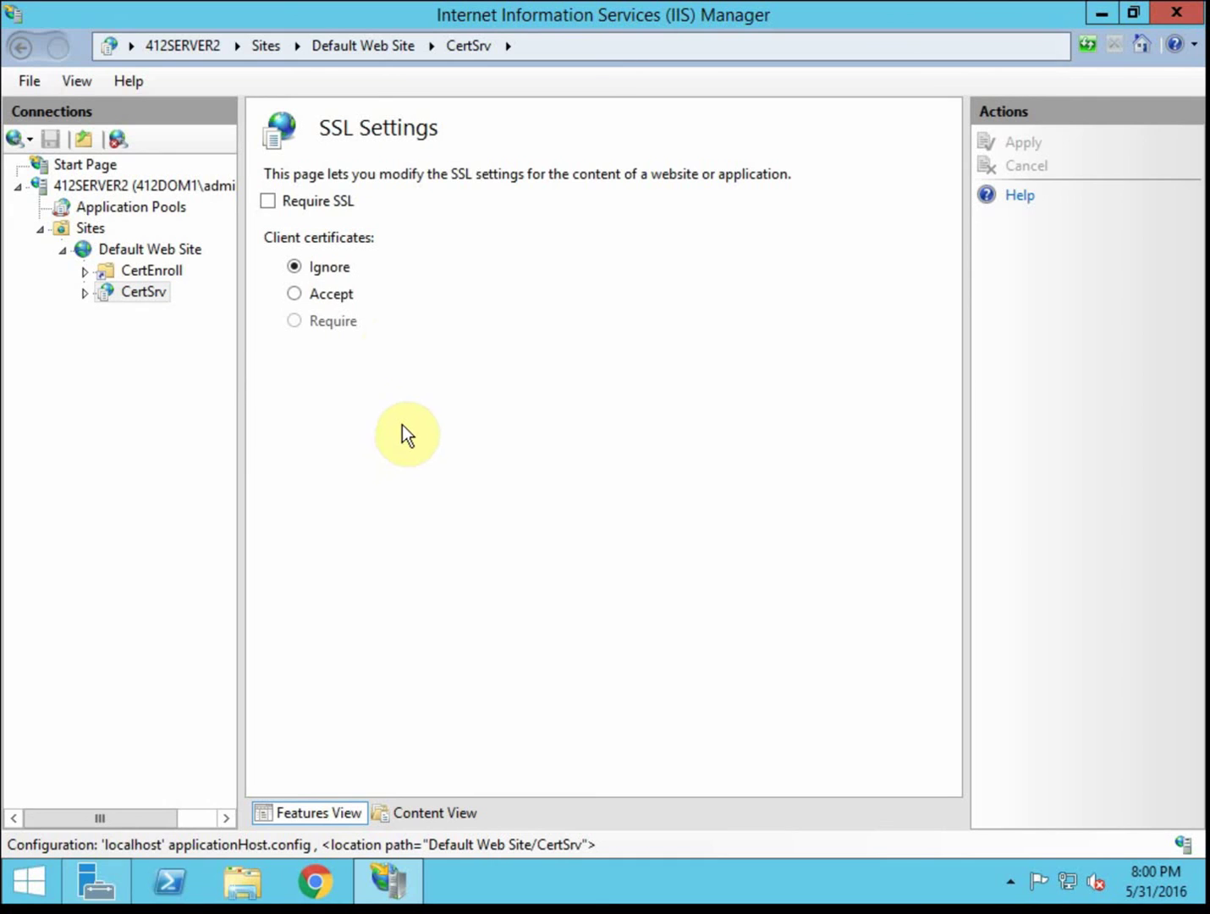
{"action": "left_click", "coordinate": [327, 199]}
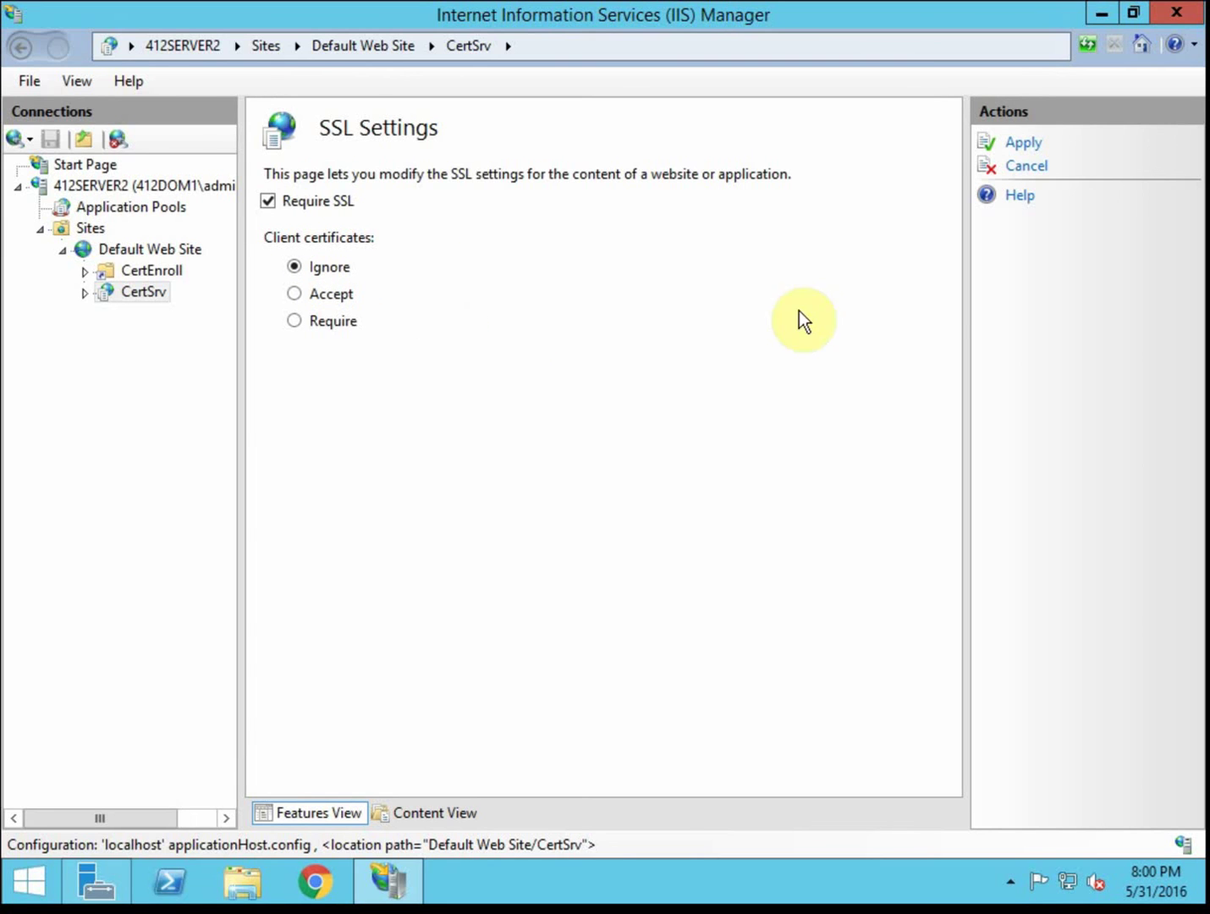
{"action": "left_click", "coordinate": [1025, 145]}
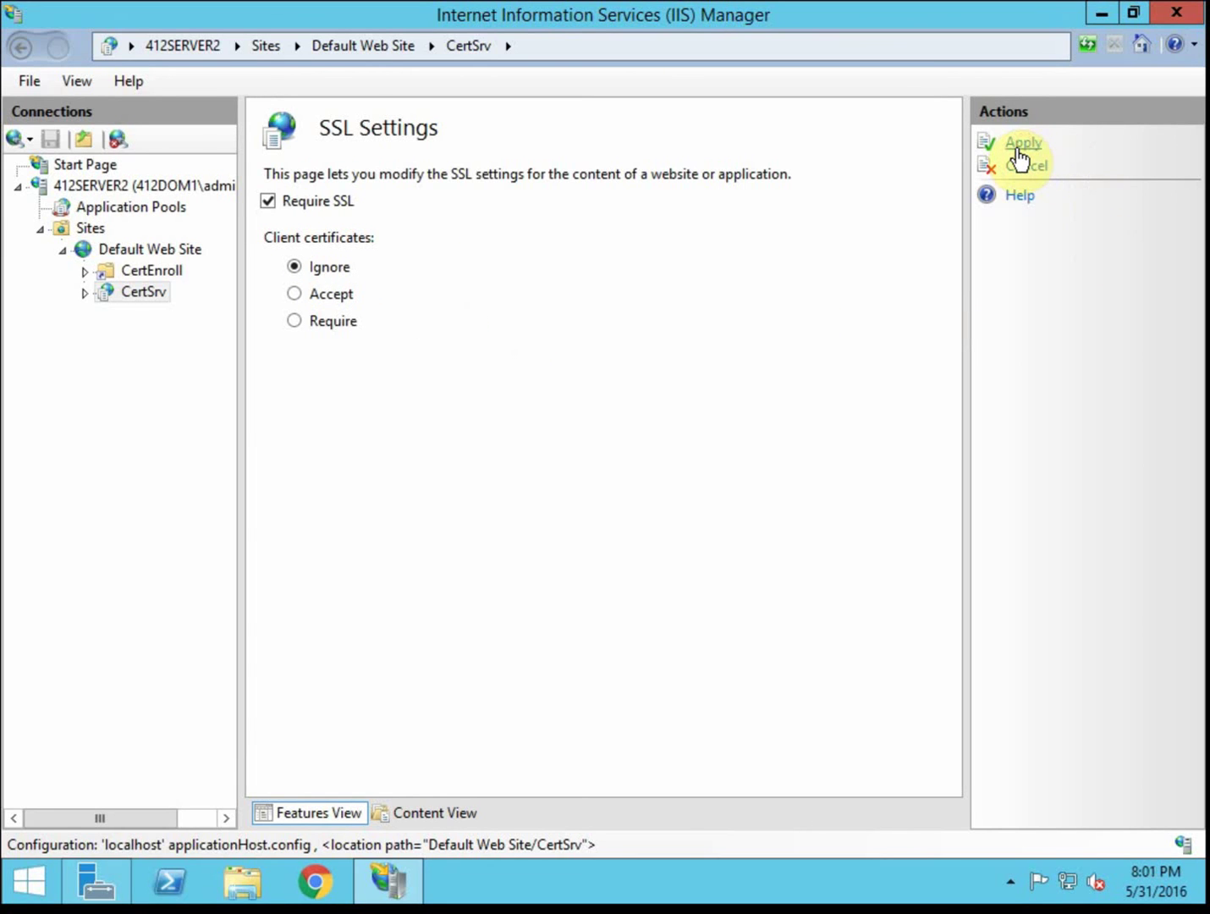
{"action": "left_click", "coordinate": [1019, 143]}
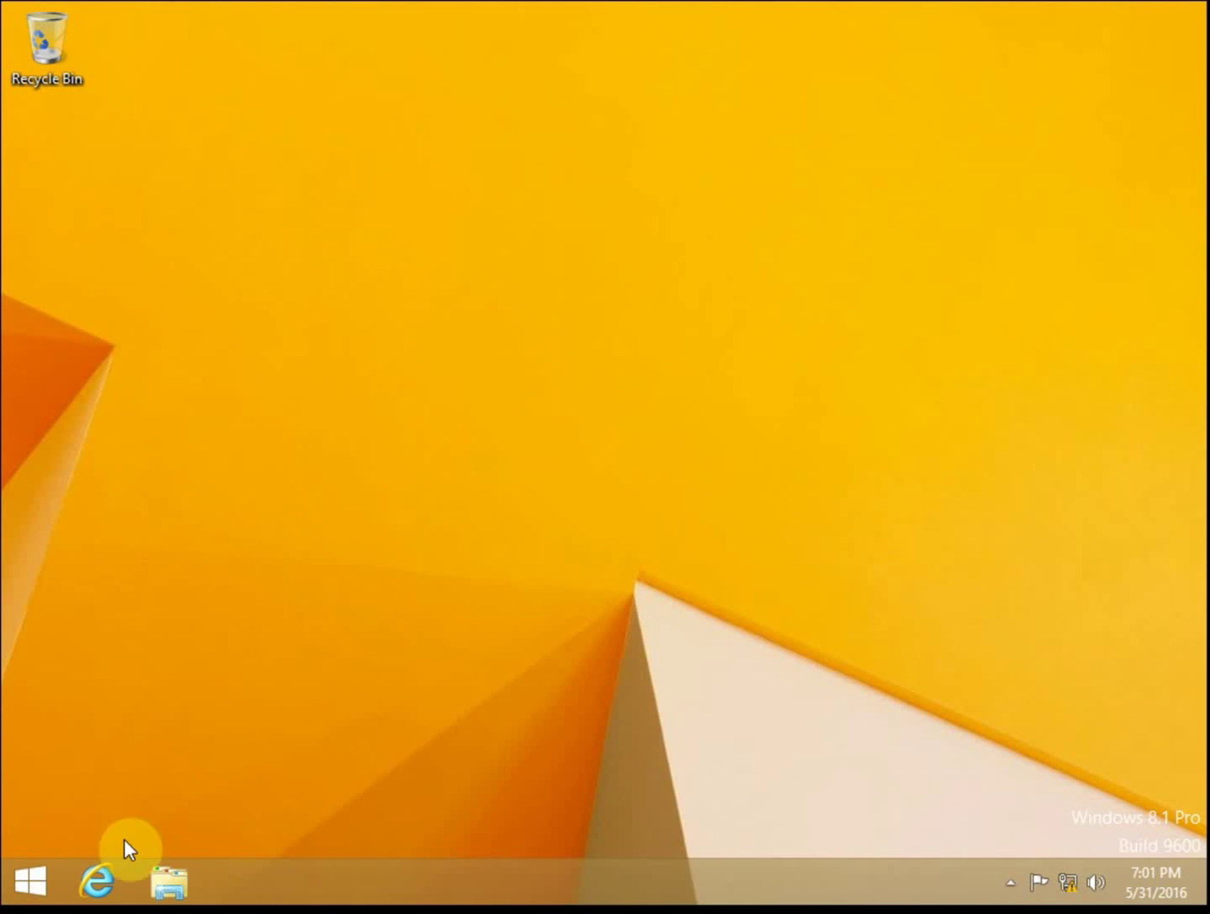
Launch Internet Explorer maximized and postpone its setup prompt
{"action": "left_click", "coordinate": [97, 882]}
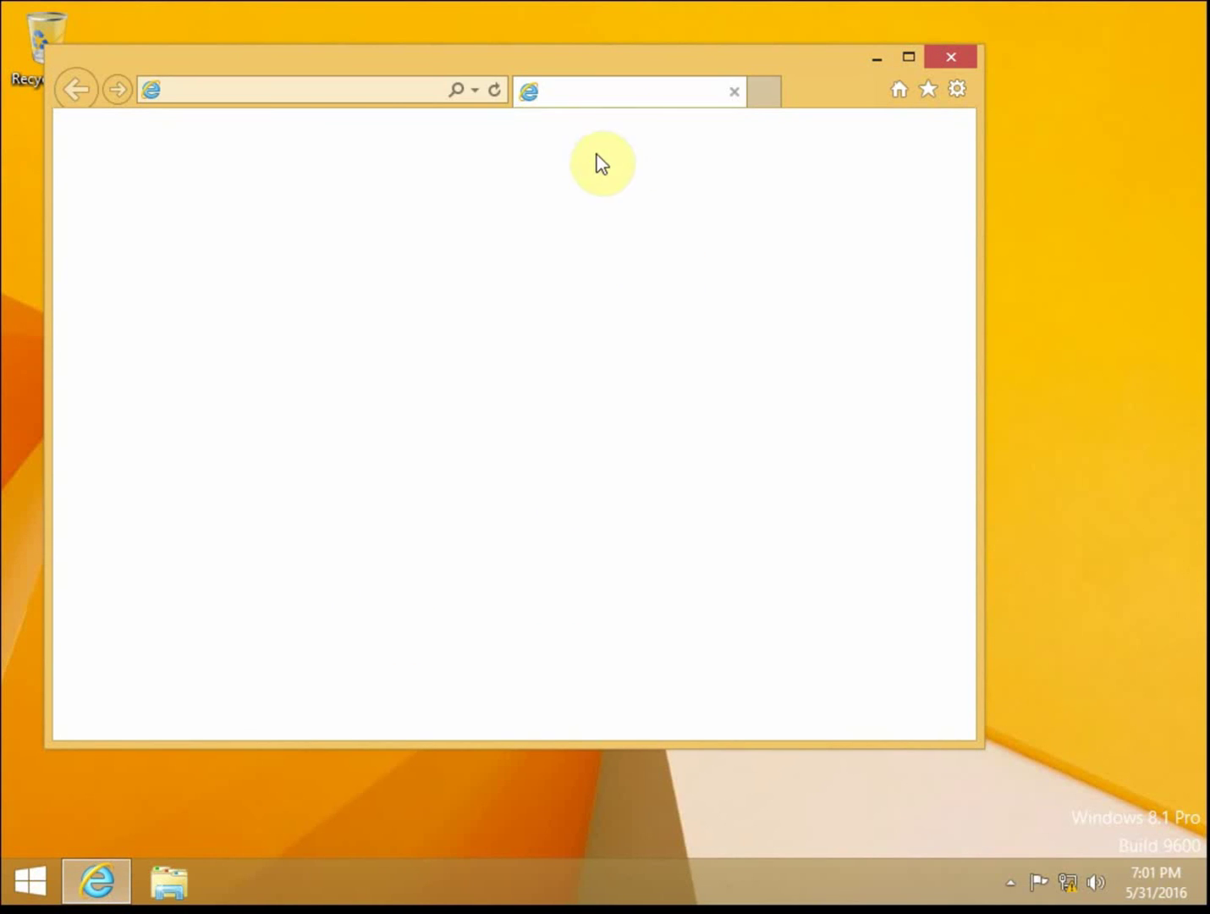
{"action": "left_click", "coordinate": [910, 58]}
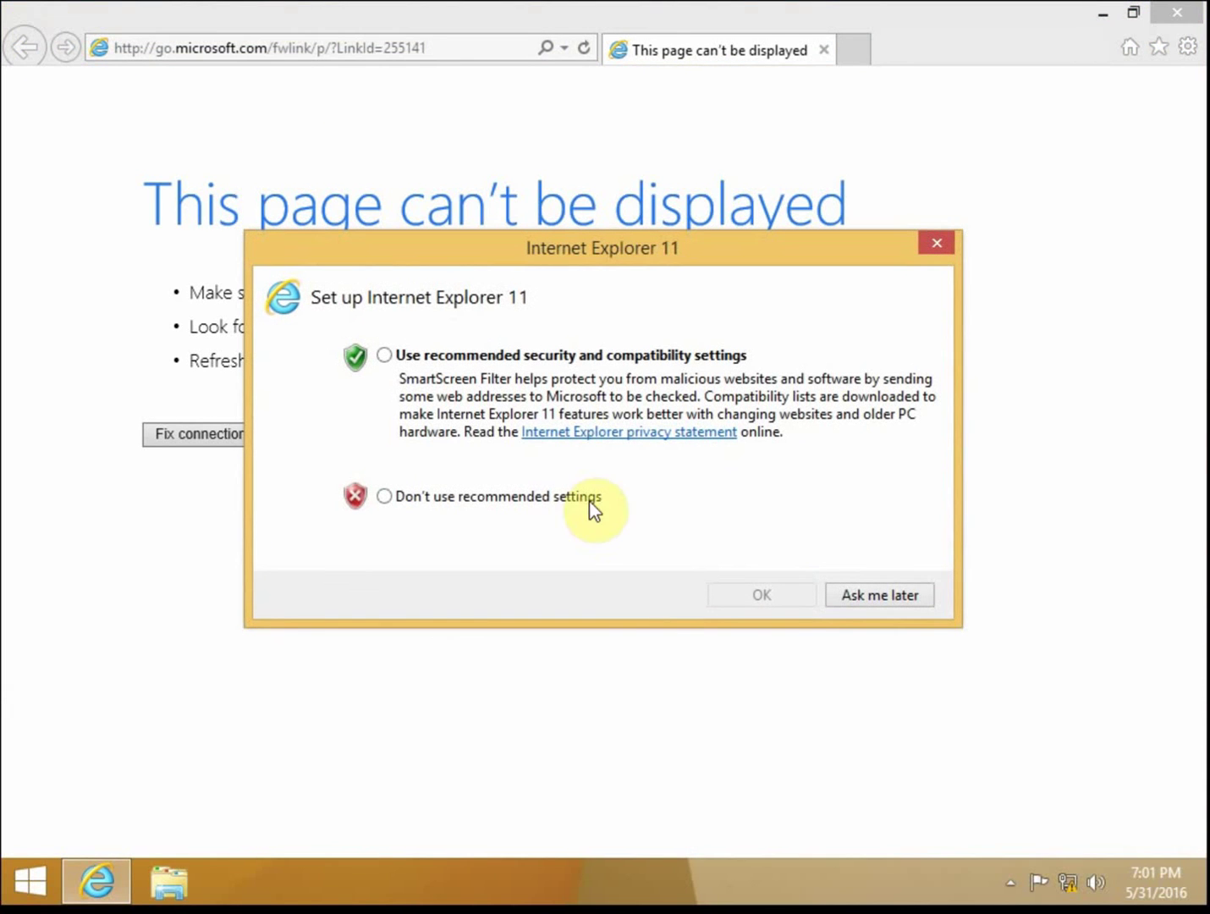
{"action": "left_click", "coordinate": [923, 597]}
{"action": "left_click", "coordinate": [424, 48]}
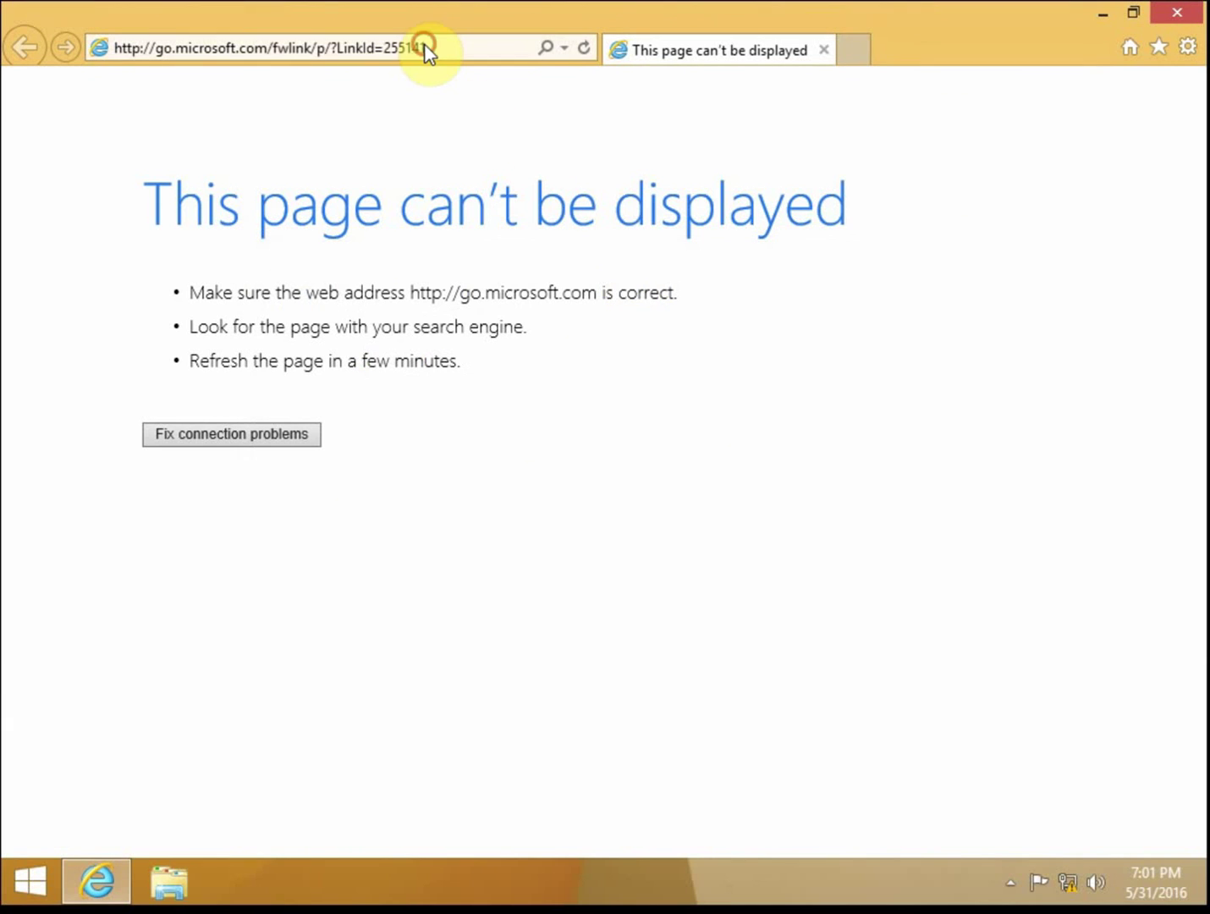
{"action": "left_click", "coordinate": [358, 48]}
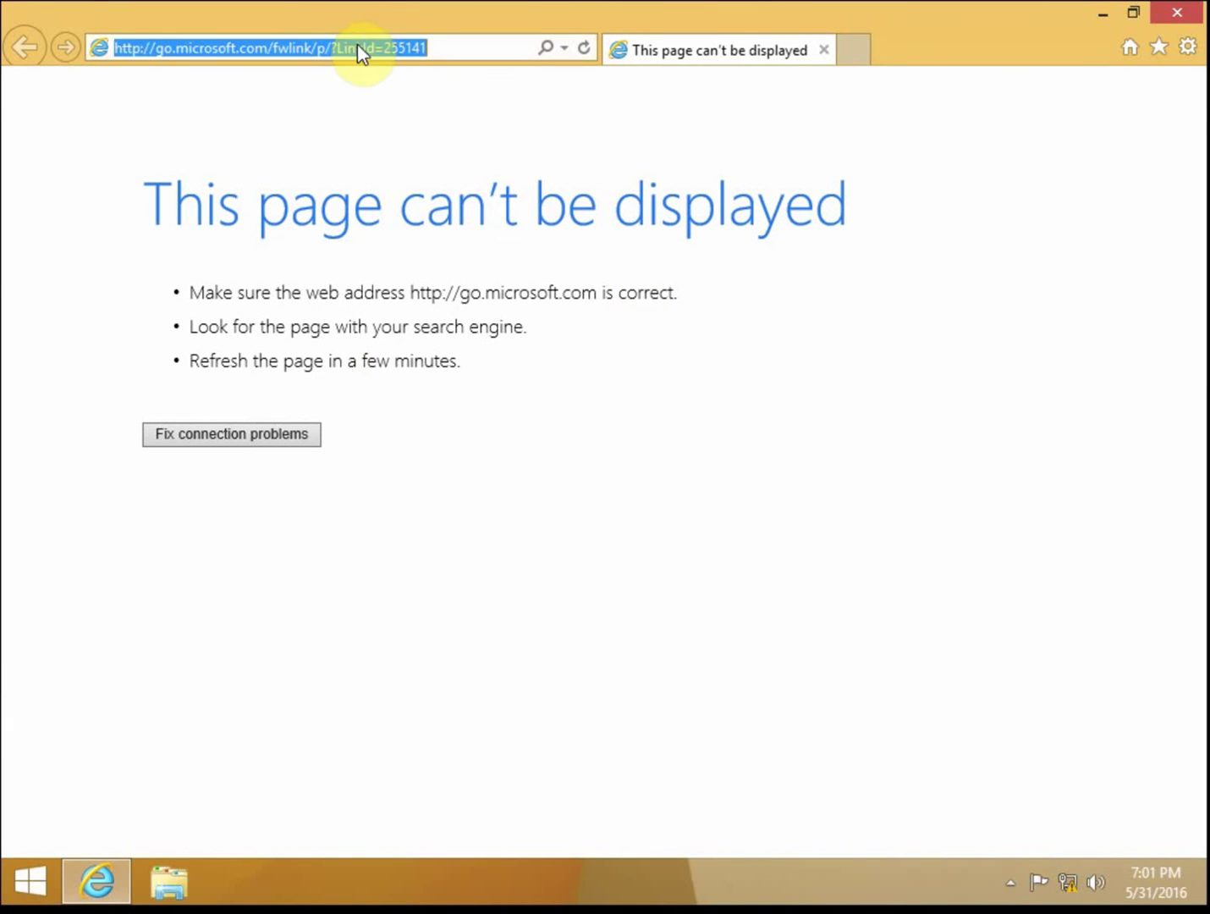
{"action": "key", "text": "BackSpace"}
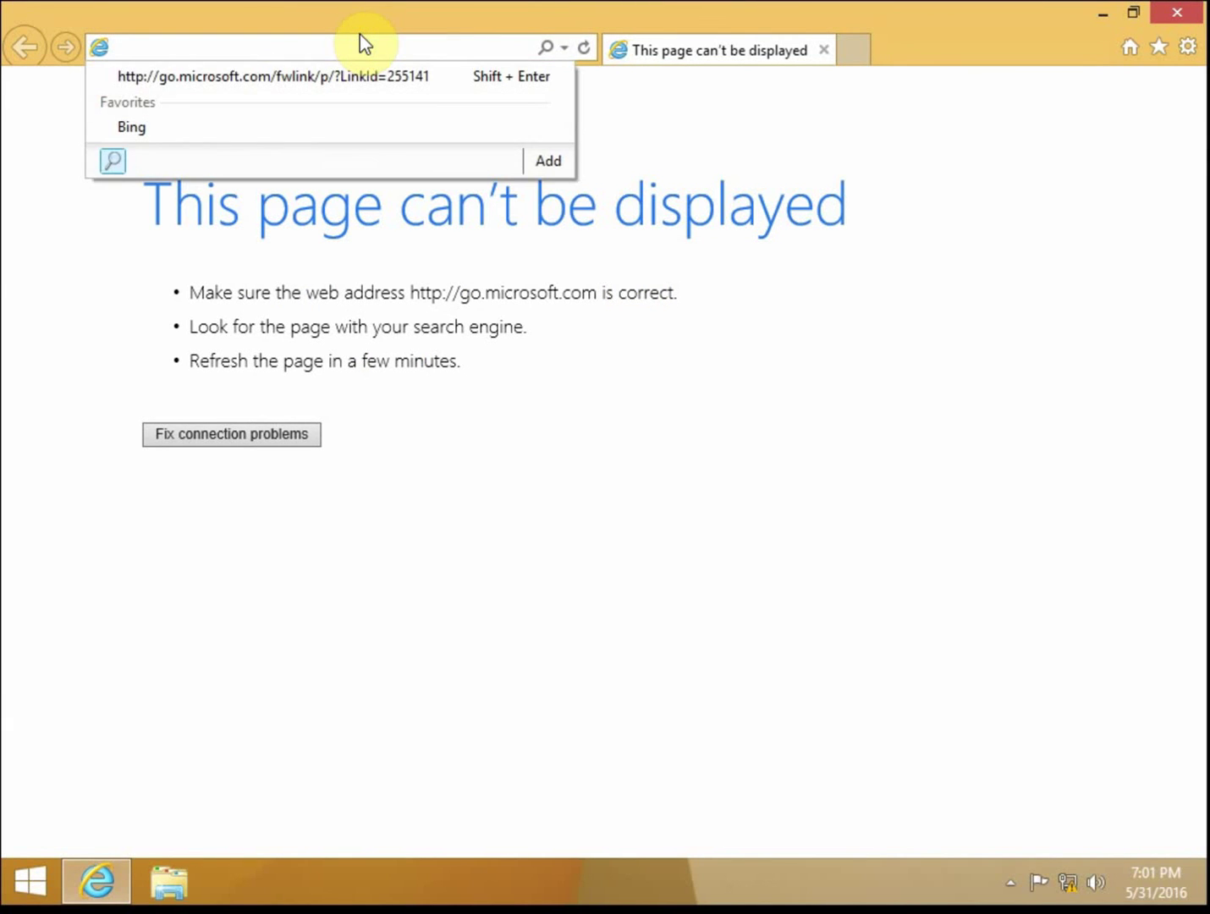
{"action": "type", "text": "https://"}
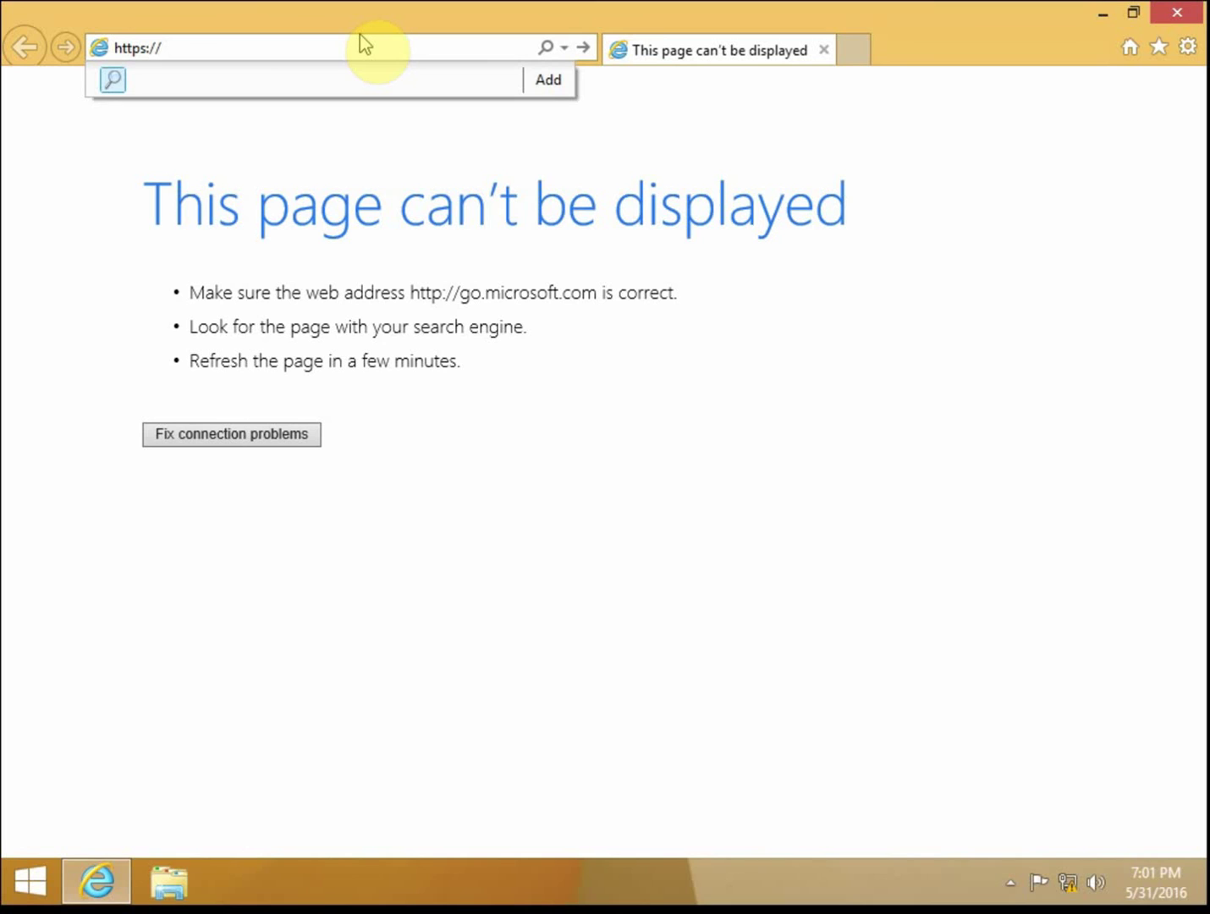
{"action": "type", "text": "412server2.412dom1"}
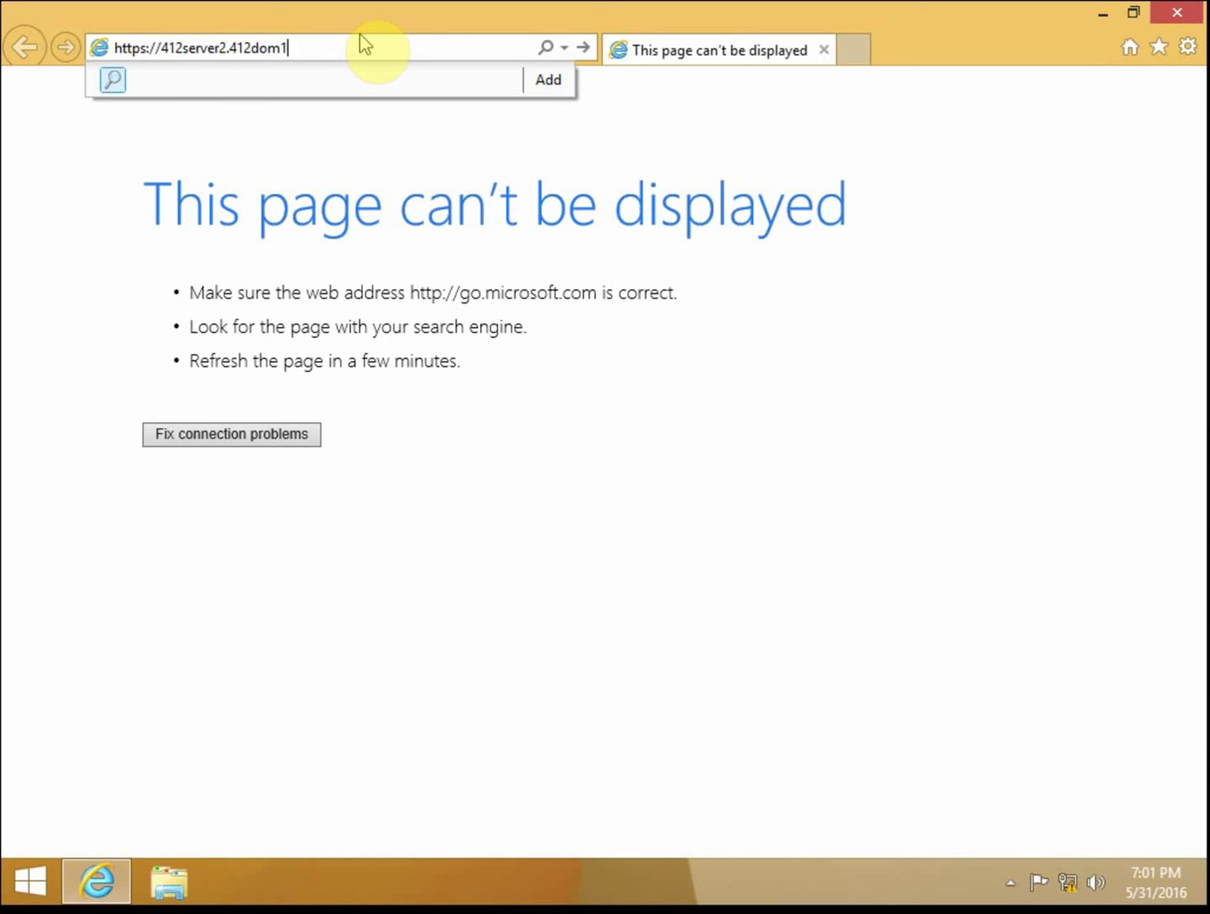
{"action": "type", "text": ".local"}
{"action": "type", "text": "/certsr"}
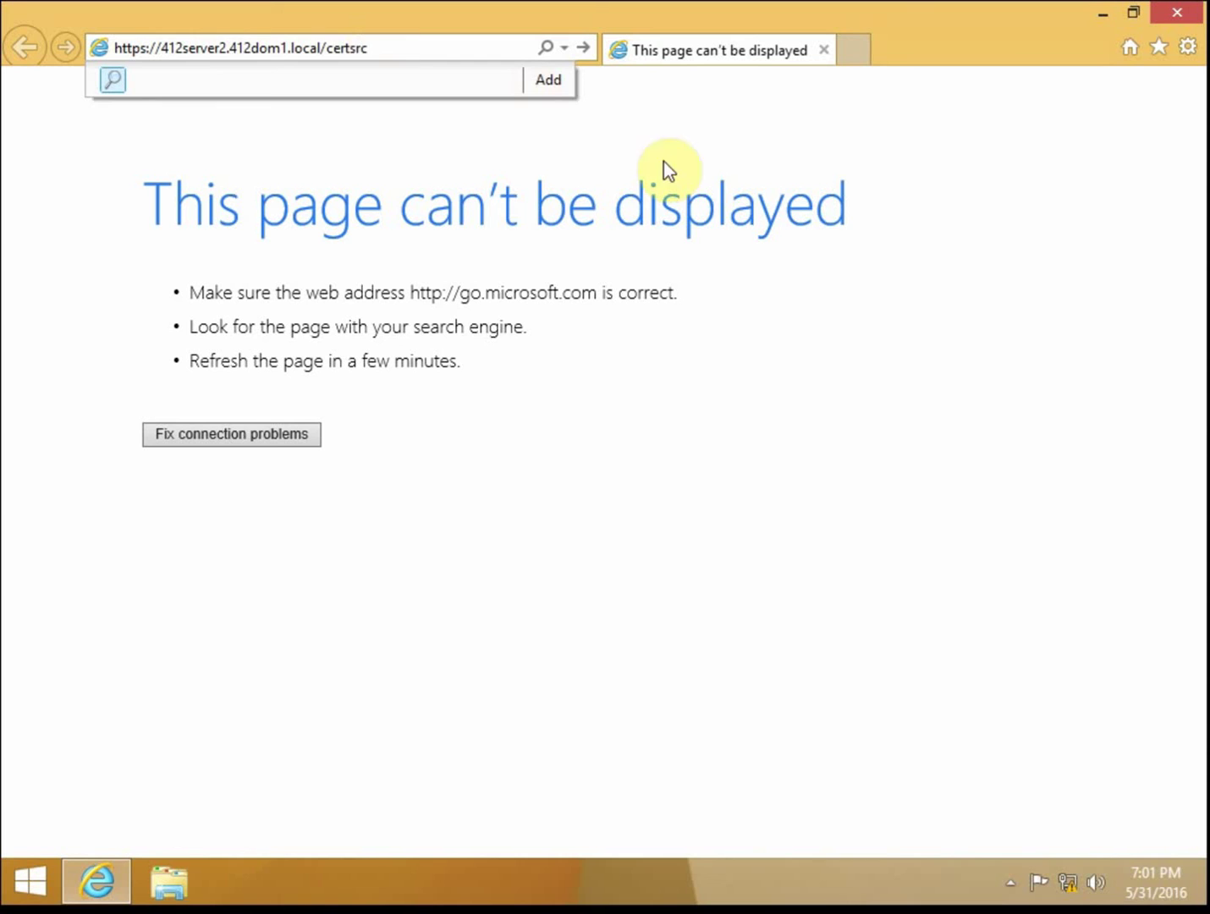
{"action": "type", "text": "v"}
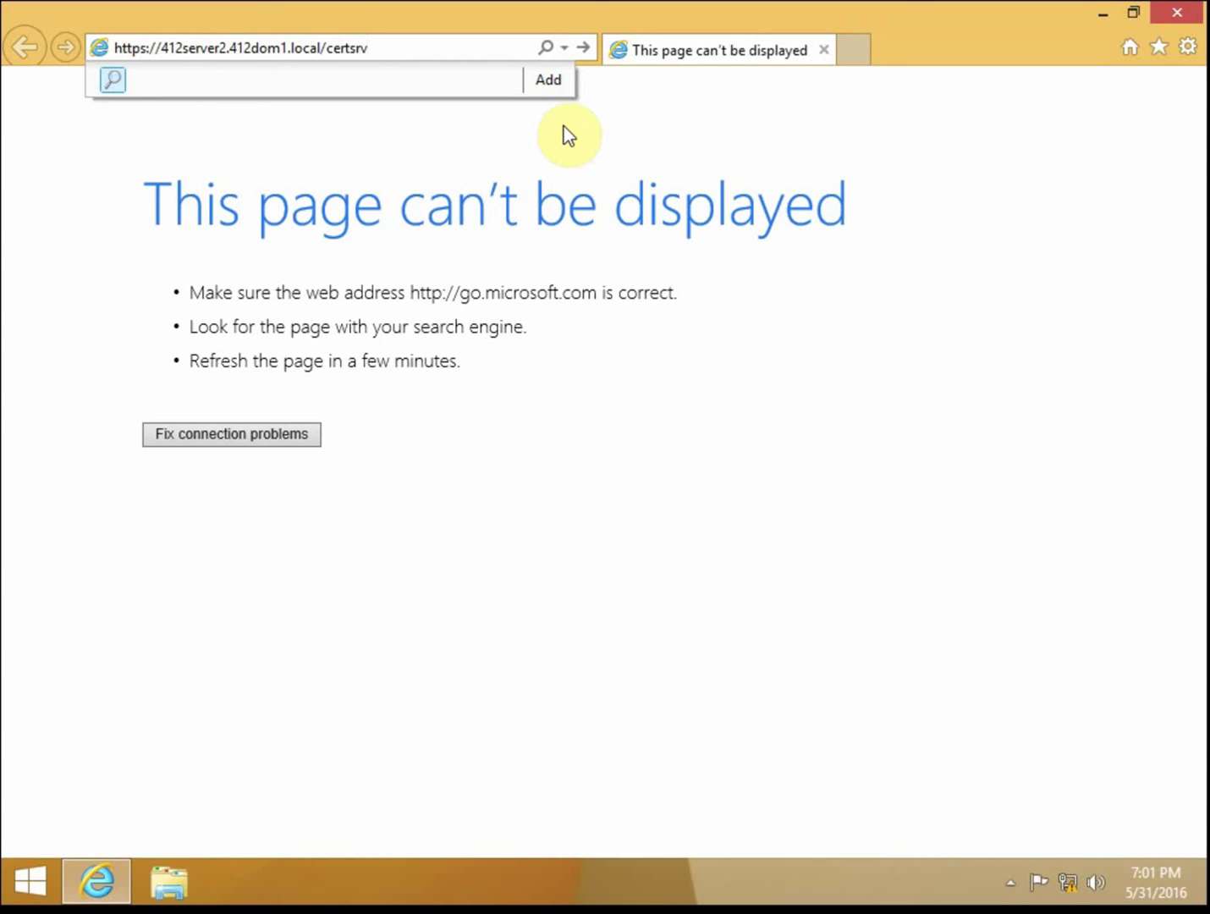
{"action": "key", "text": "Return"}
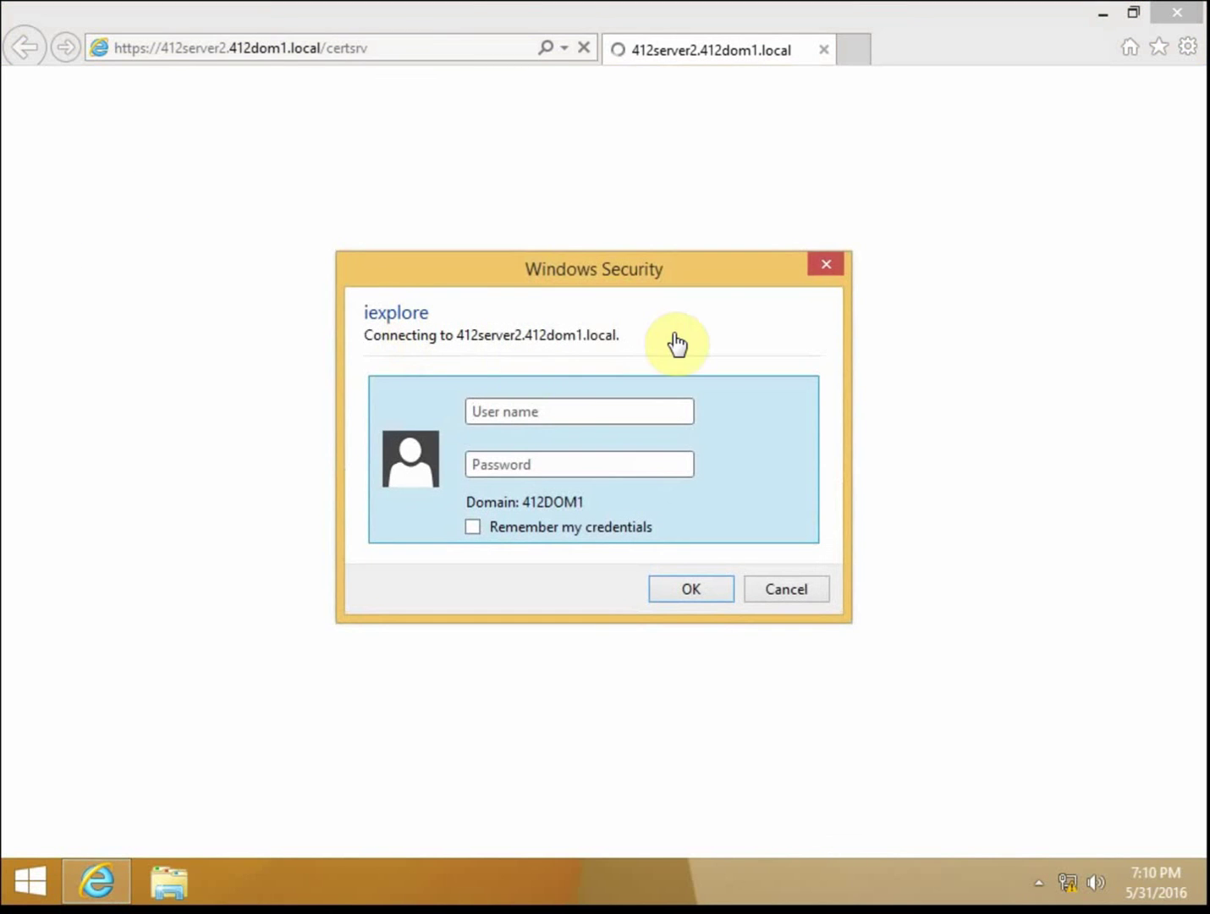
Sign in to CertSrv with the test account's user name and password
{"action": "left_click", "coordinate": [674, 334]}
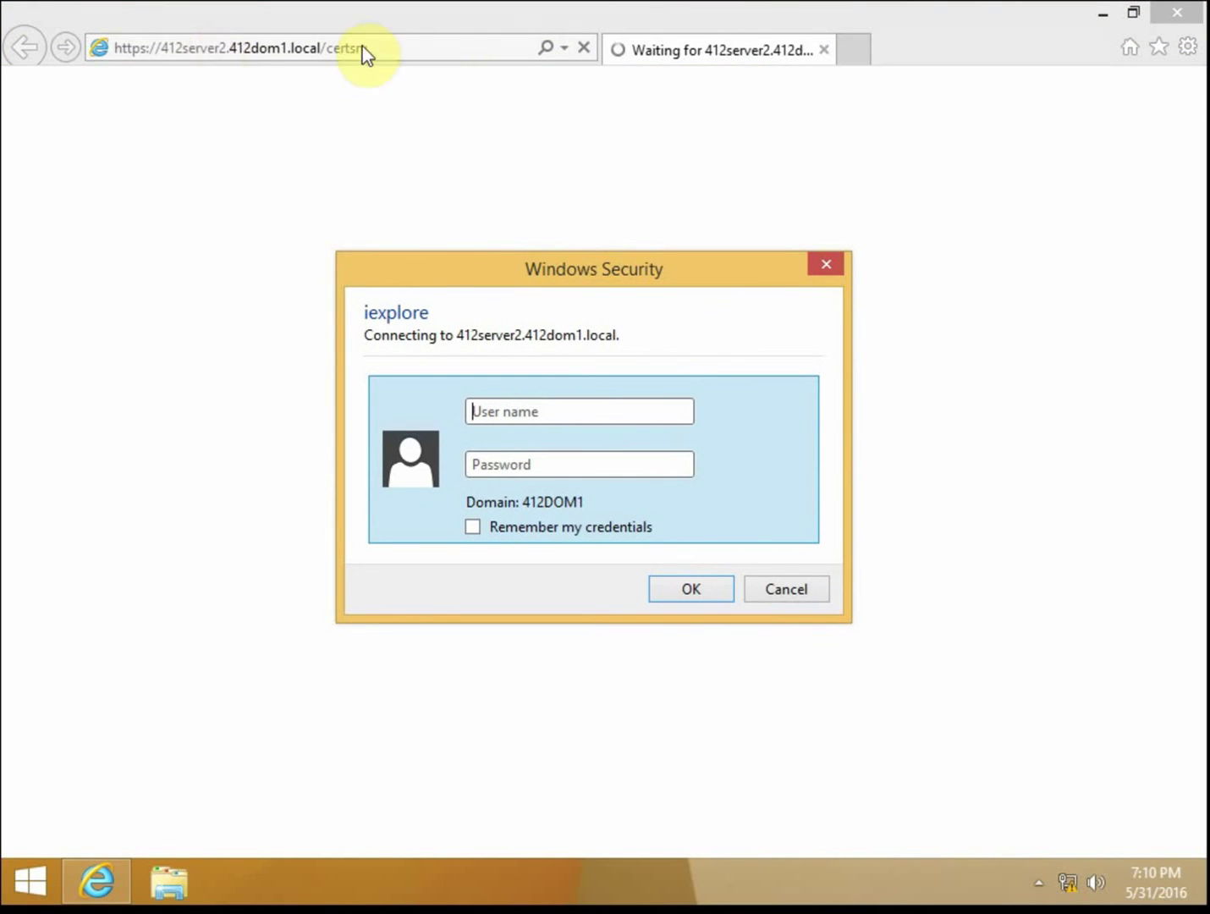
{"action": "left_click", "coordinate": [539, 412]}
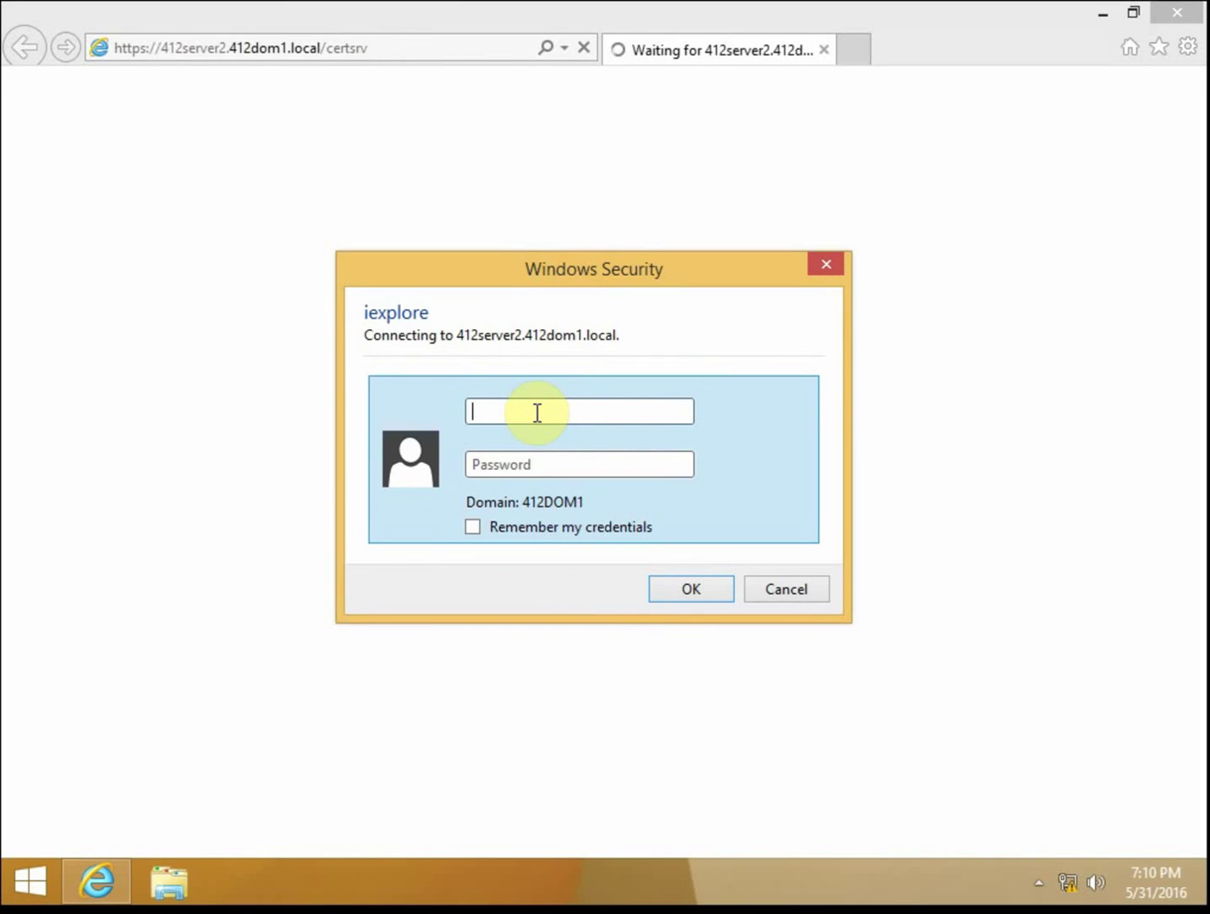
{"action": "type", "text": "testc"}
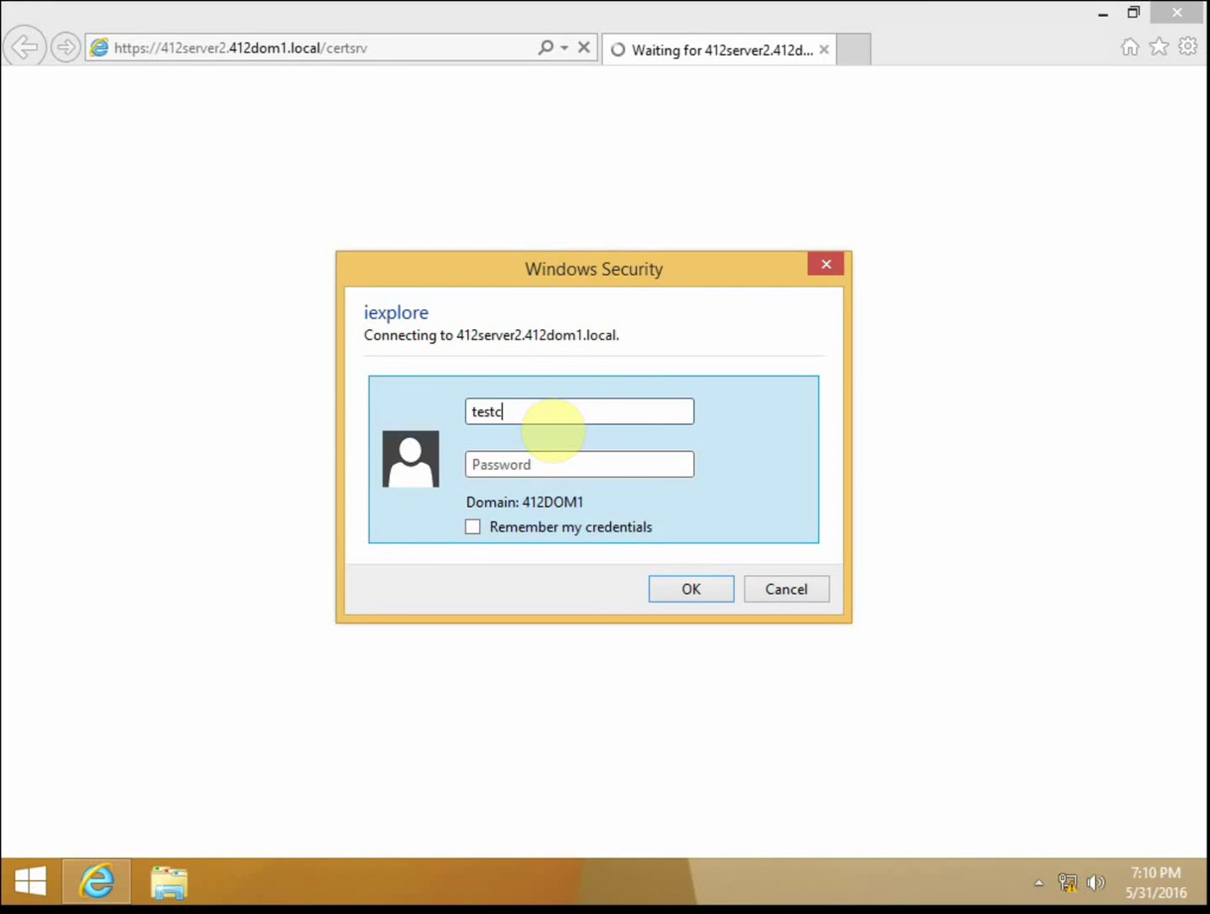
{"action": "type", "text": "ert"}
{"action": "key", "text": "Tab"}
{"action": "type", "text": "**********"}
{"action": "key", "text": "Return"}
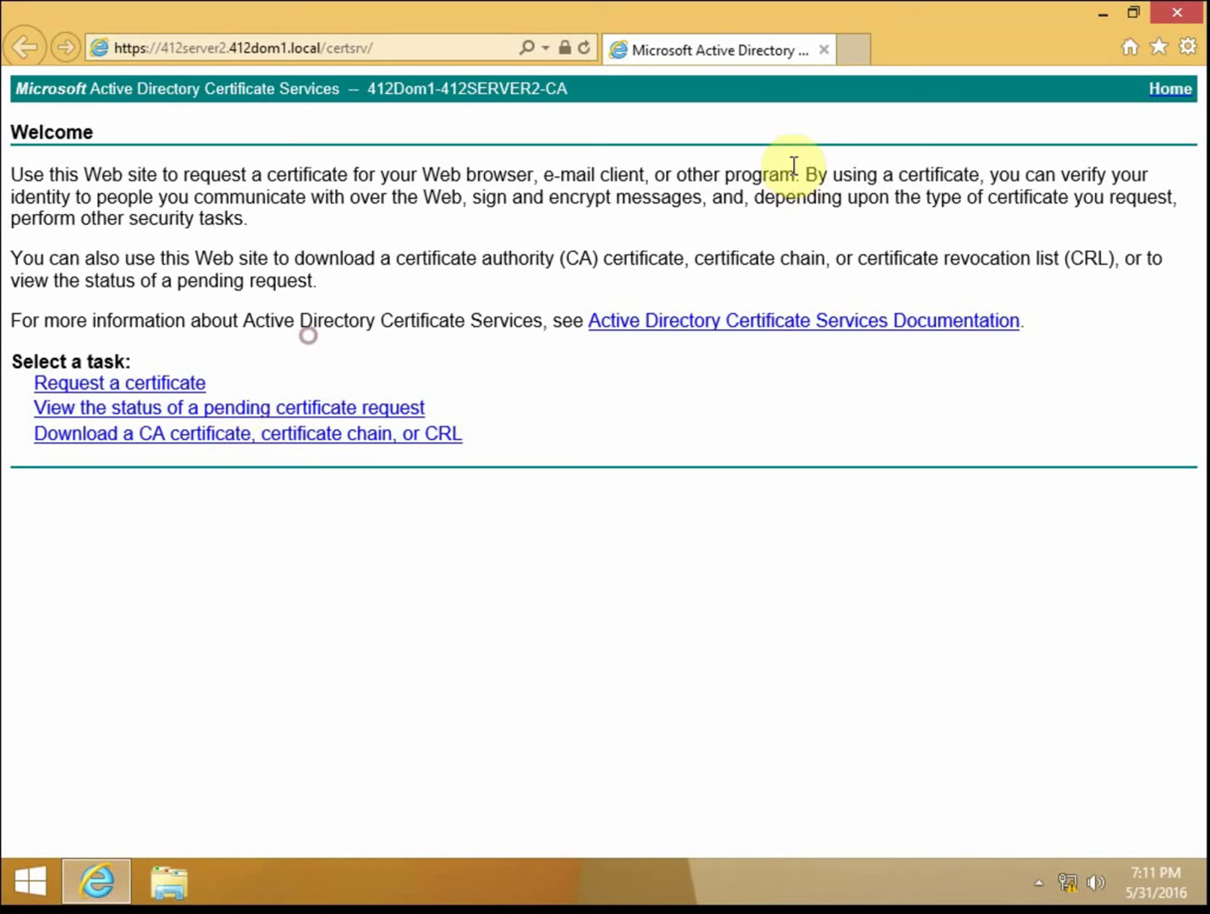
Request a User Certificate, dismiss the HTTPS warning, and allow the enrollment control to run
{"action": "left_click", "coordinate": [152, 384]}
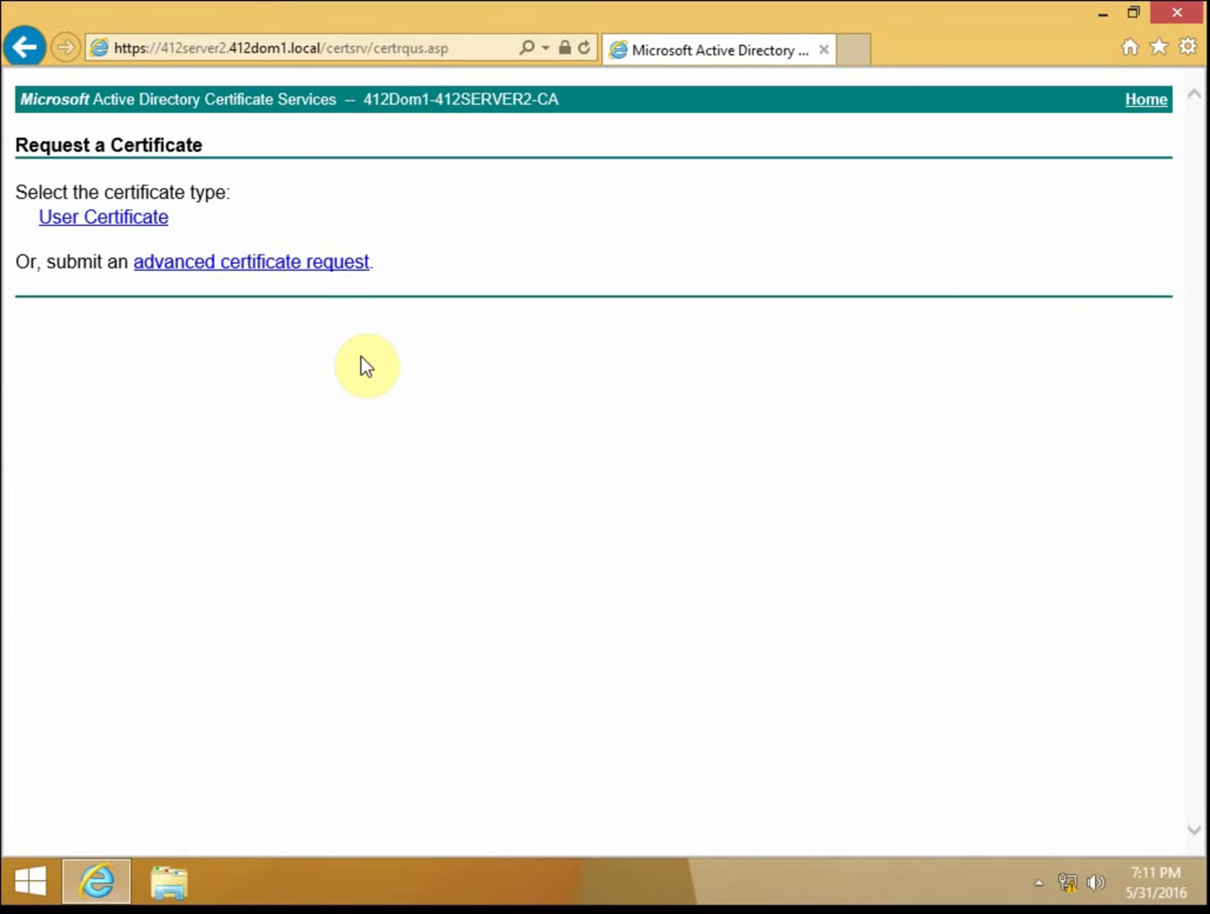
{"action": "left_click", "coordinate": [90, 225]}
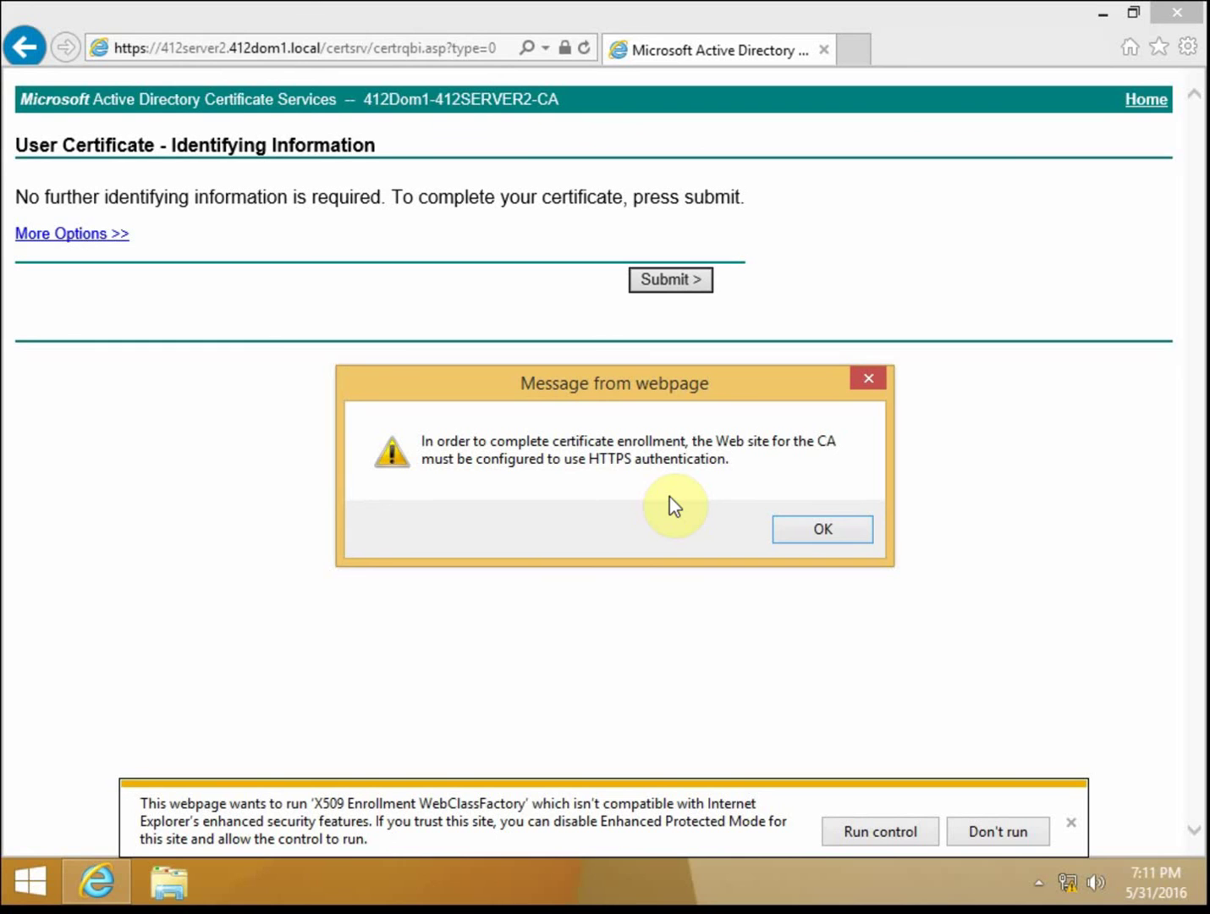
{"action": "left_click", "coordinate": [832, 531]}
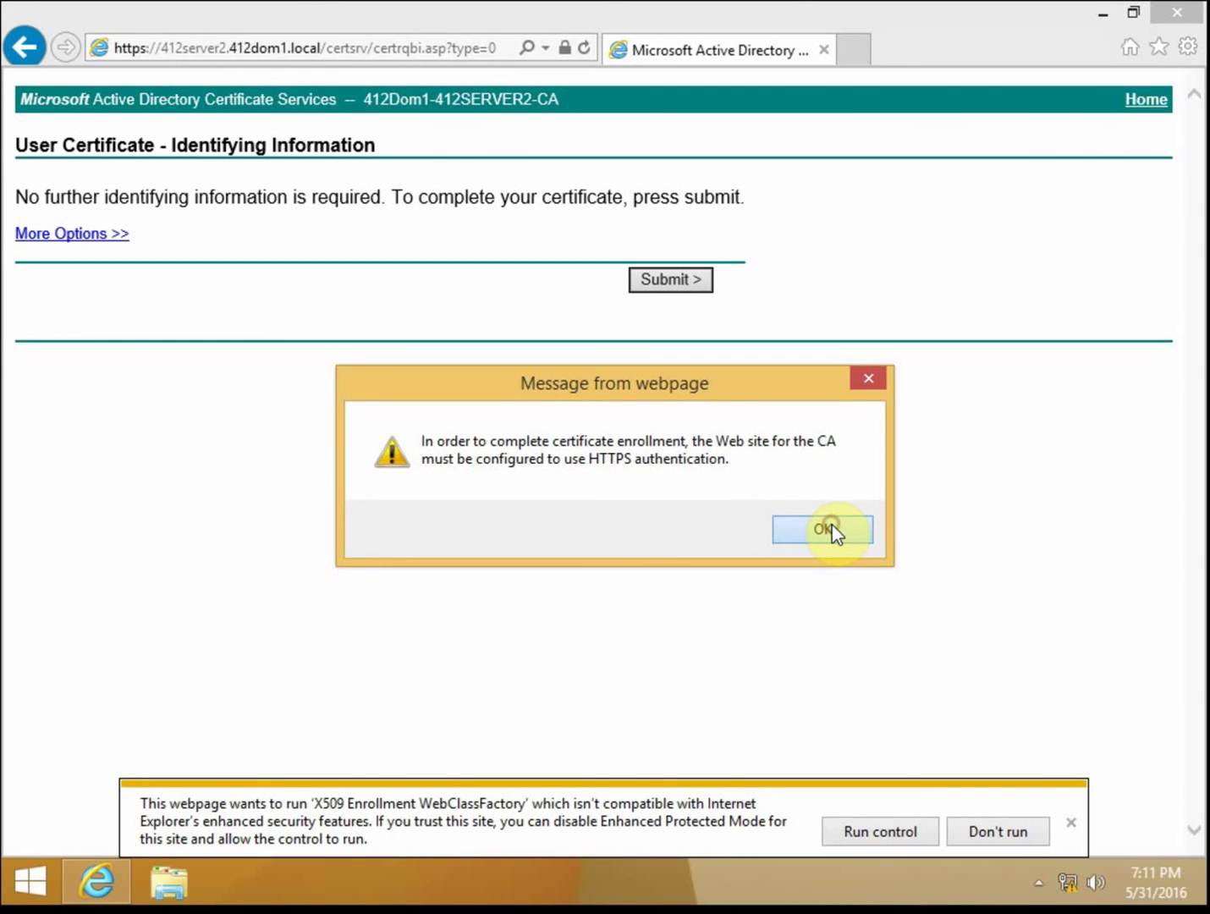
{"action": "left_click", "coordinate": [880, 831]}
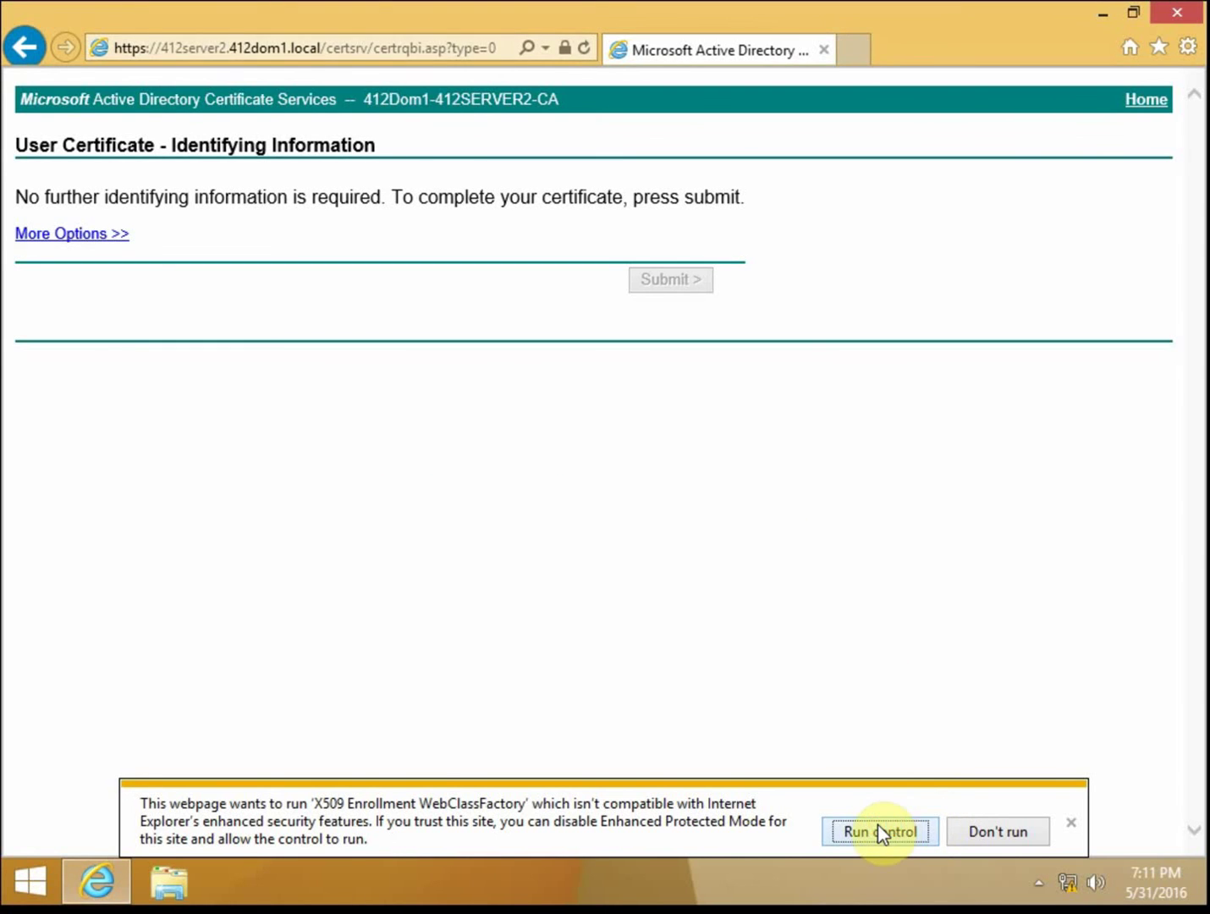
{"action": "left_click", "coordinate": [542, 439]}
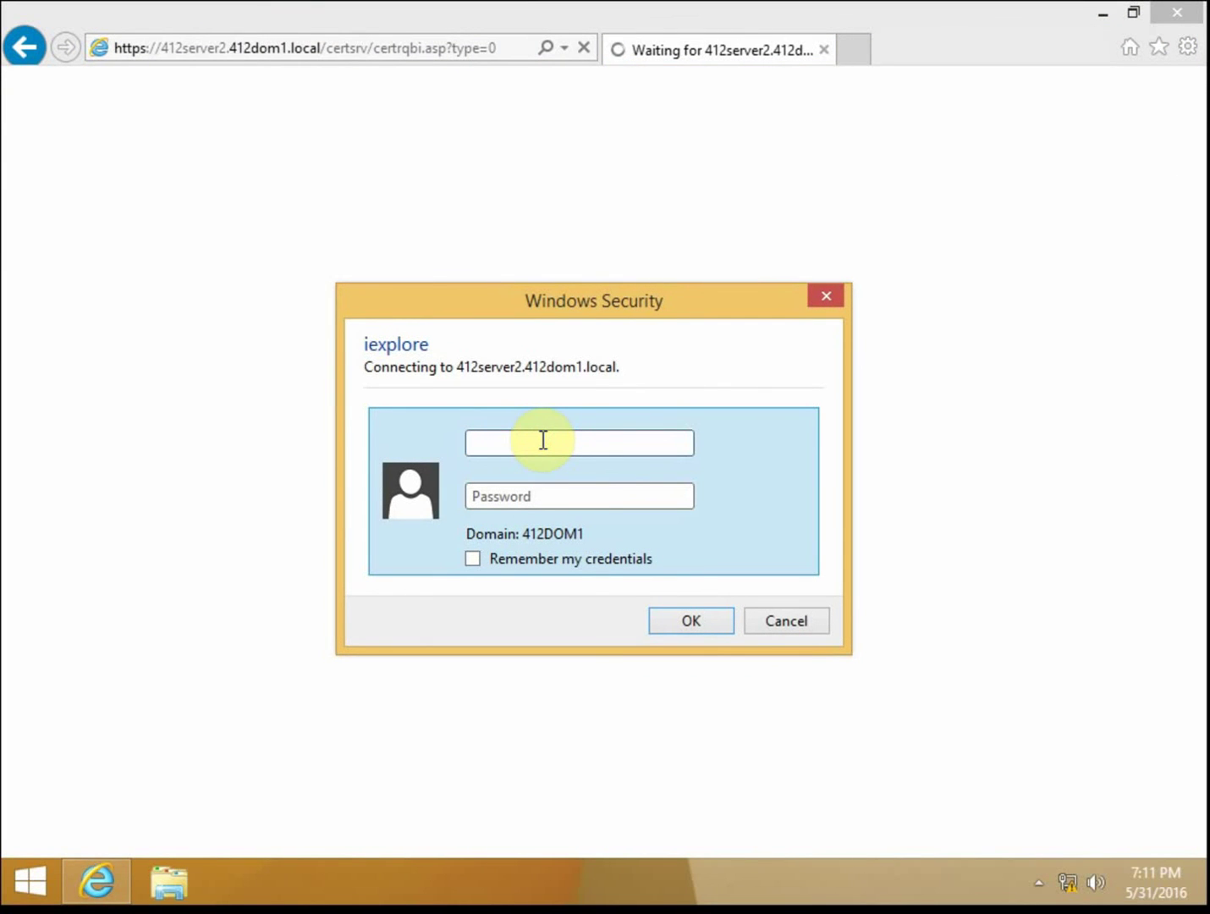
Sign in again with the test account's user name and password
{"action": "type", "text": "testcert"}
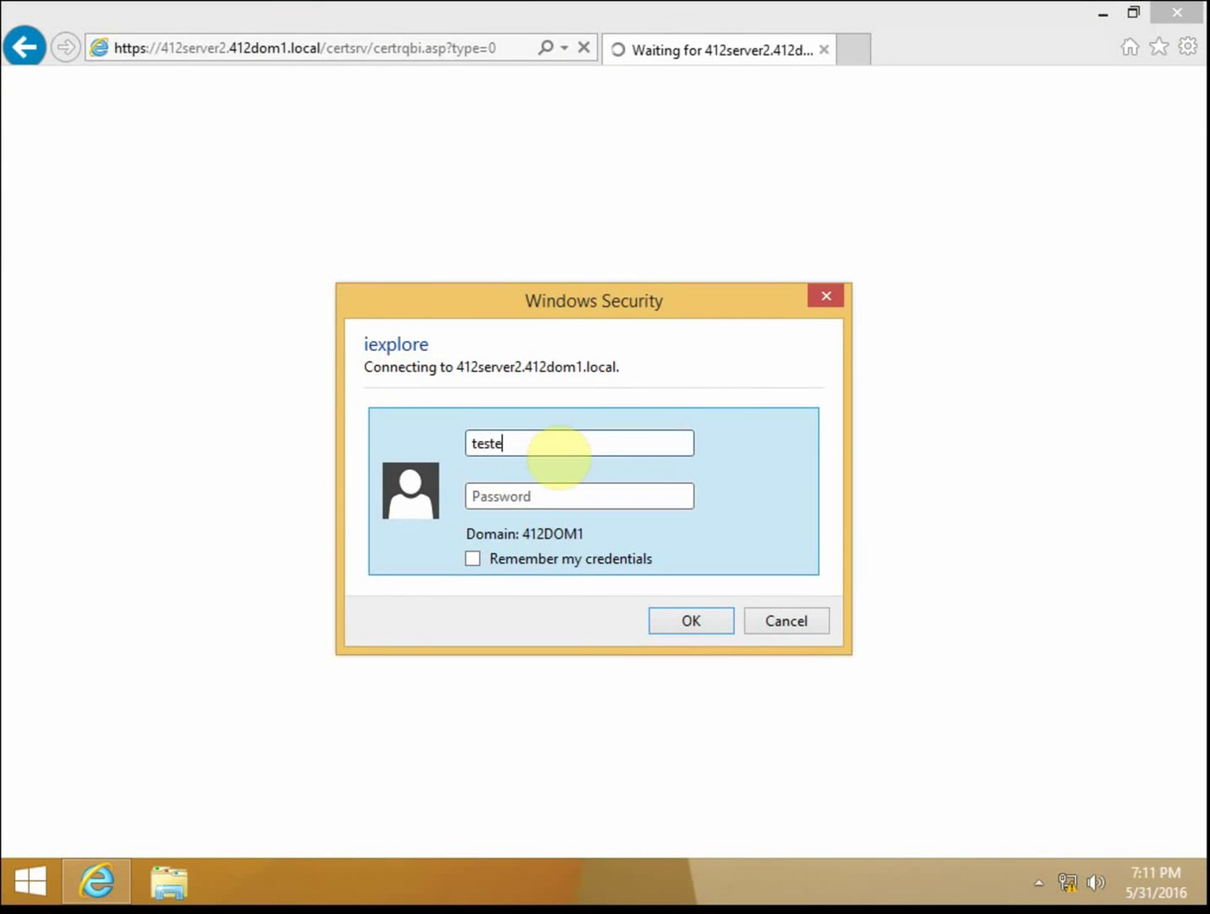
{"action": "key", "text": "Tab"}
{"action": "type", "text": "***********"}
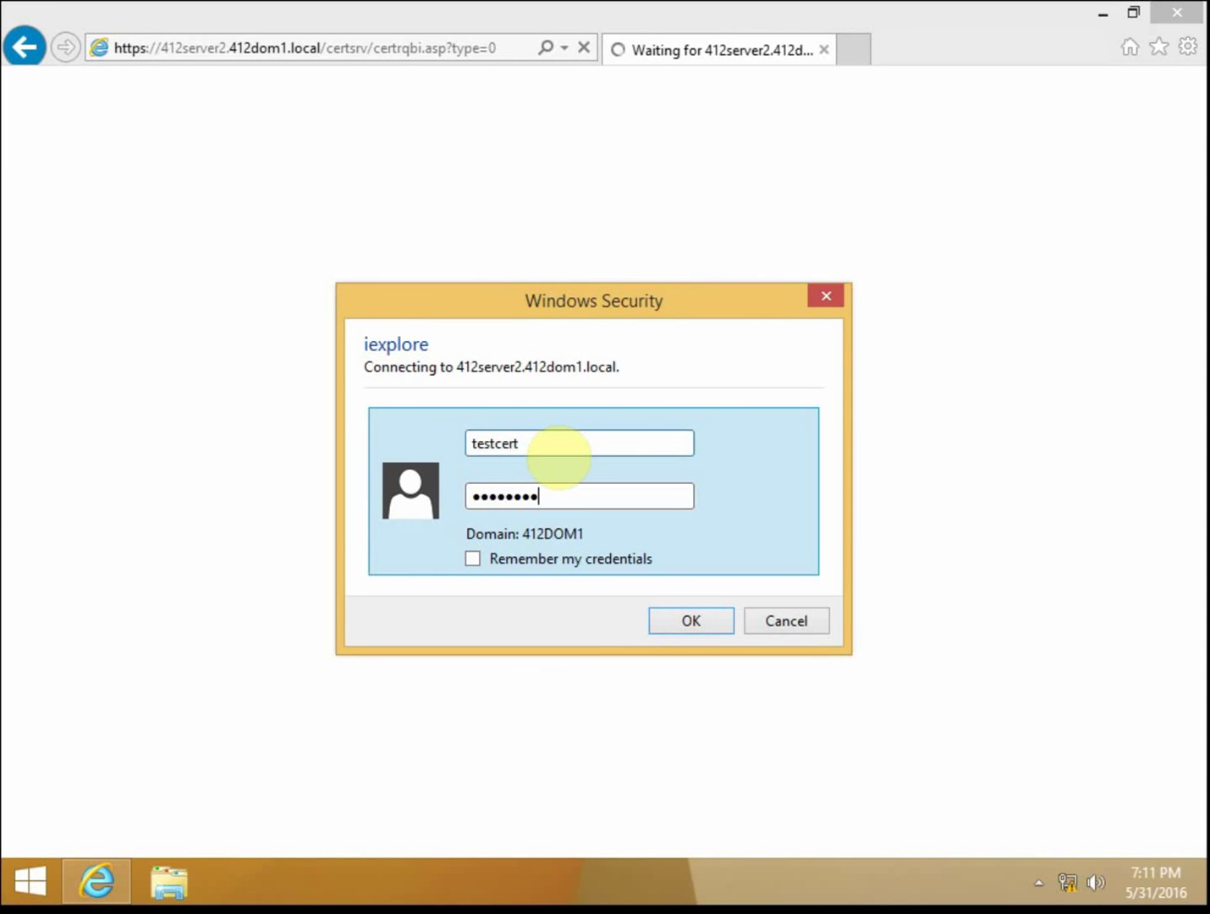
{"action": "key", "text": "Return"}
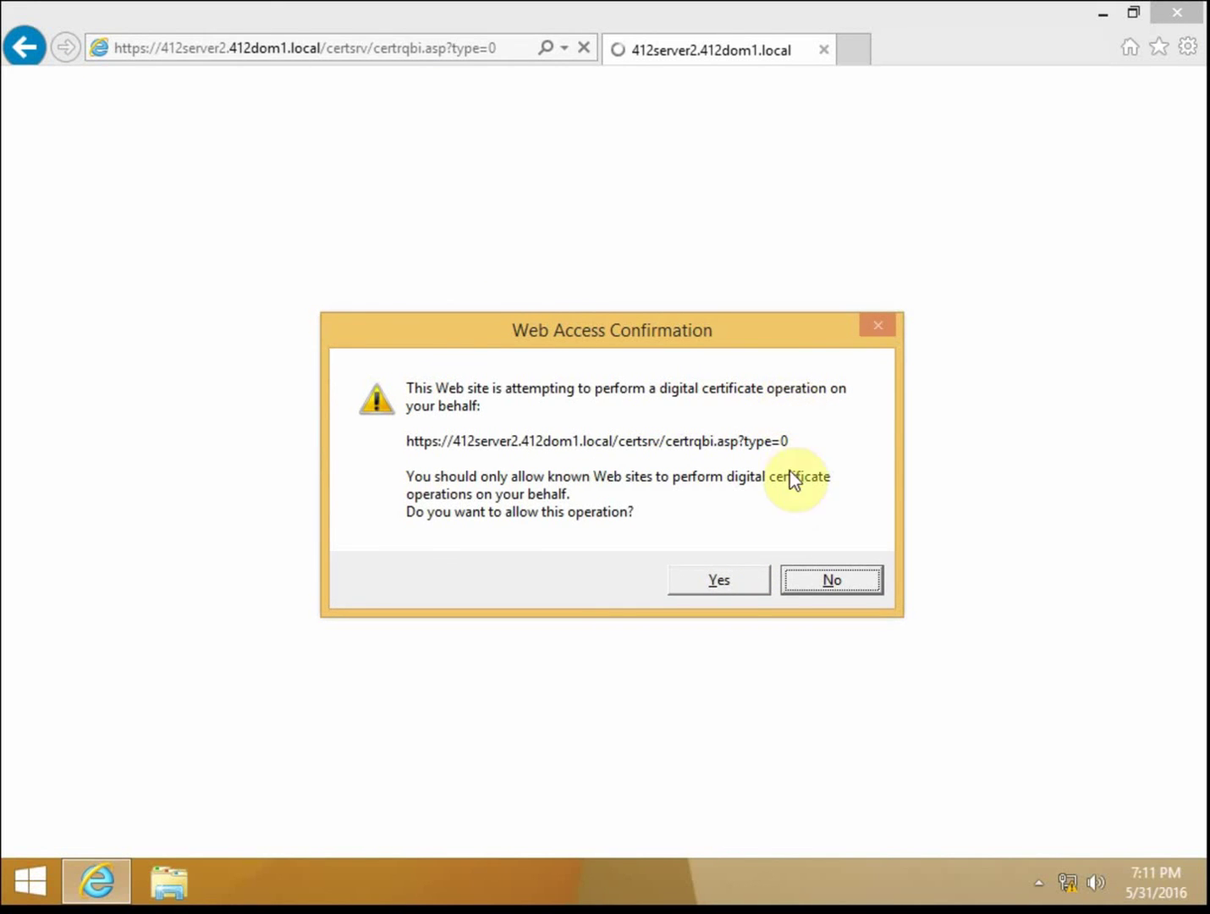
Approve the web access confirmations and submit the user certificate request
{"action": "left_click", "coordinate": [718, 578]}
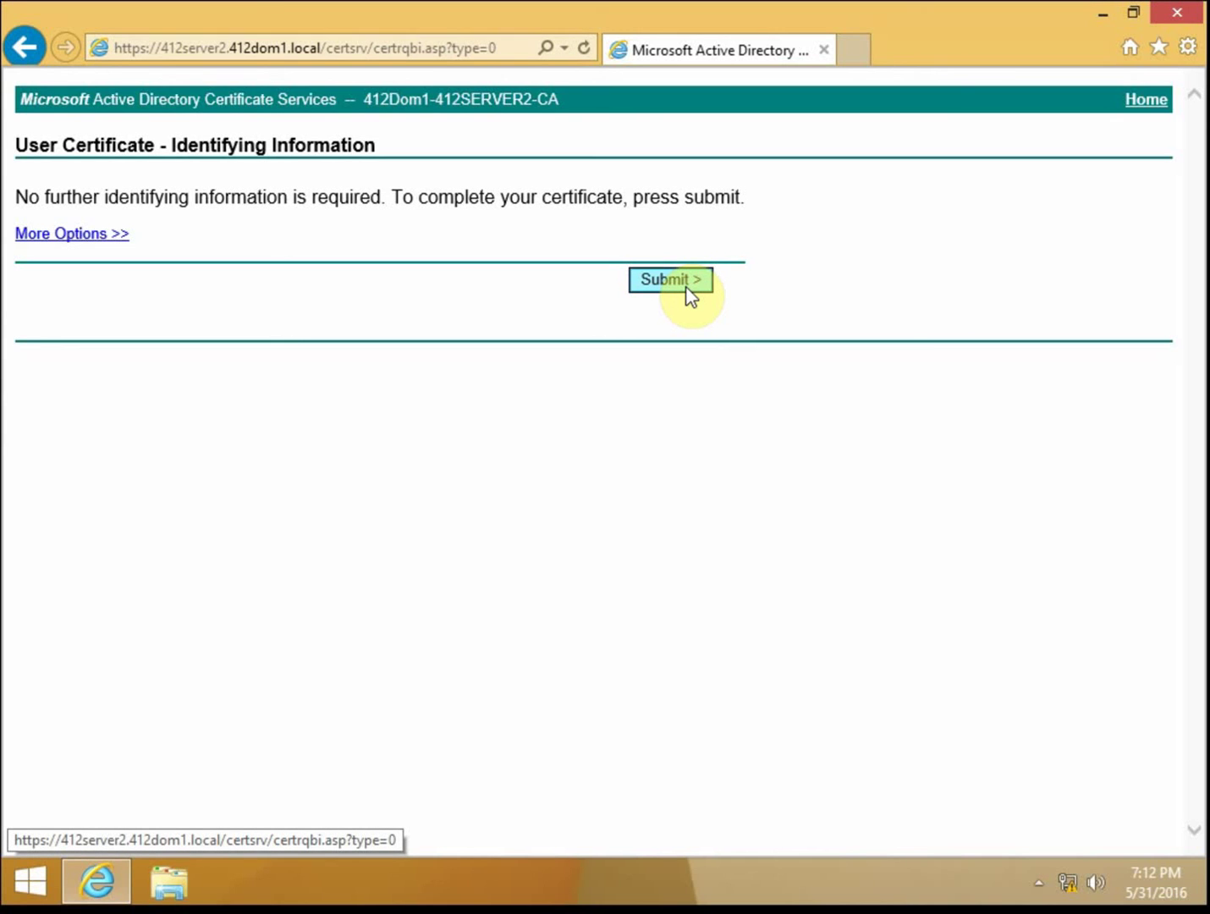
{"action": "left_click", "coordinate": [686, 287]}
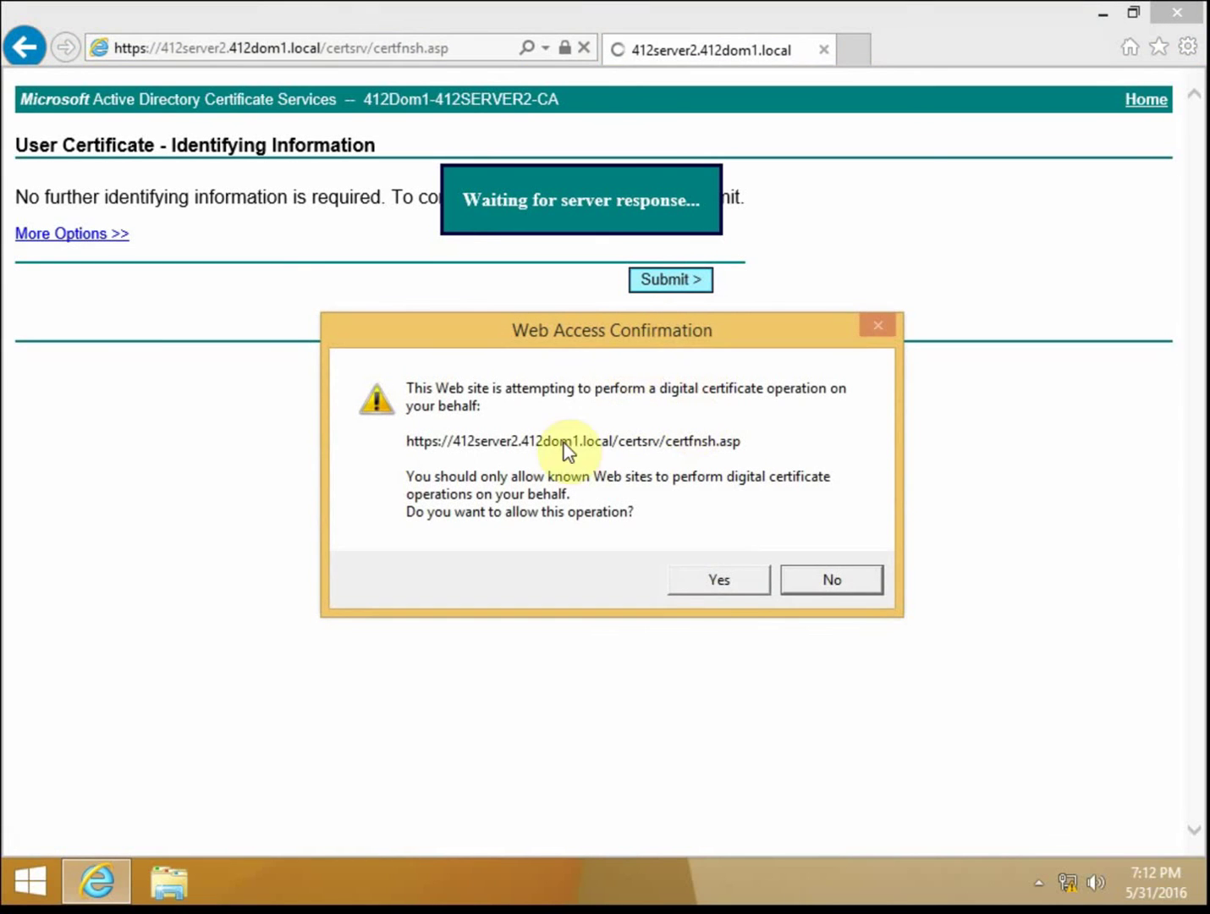
{"action": "left_click", "coordinate": [729, 585]}
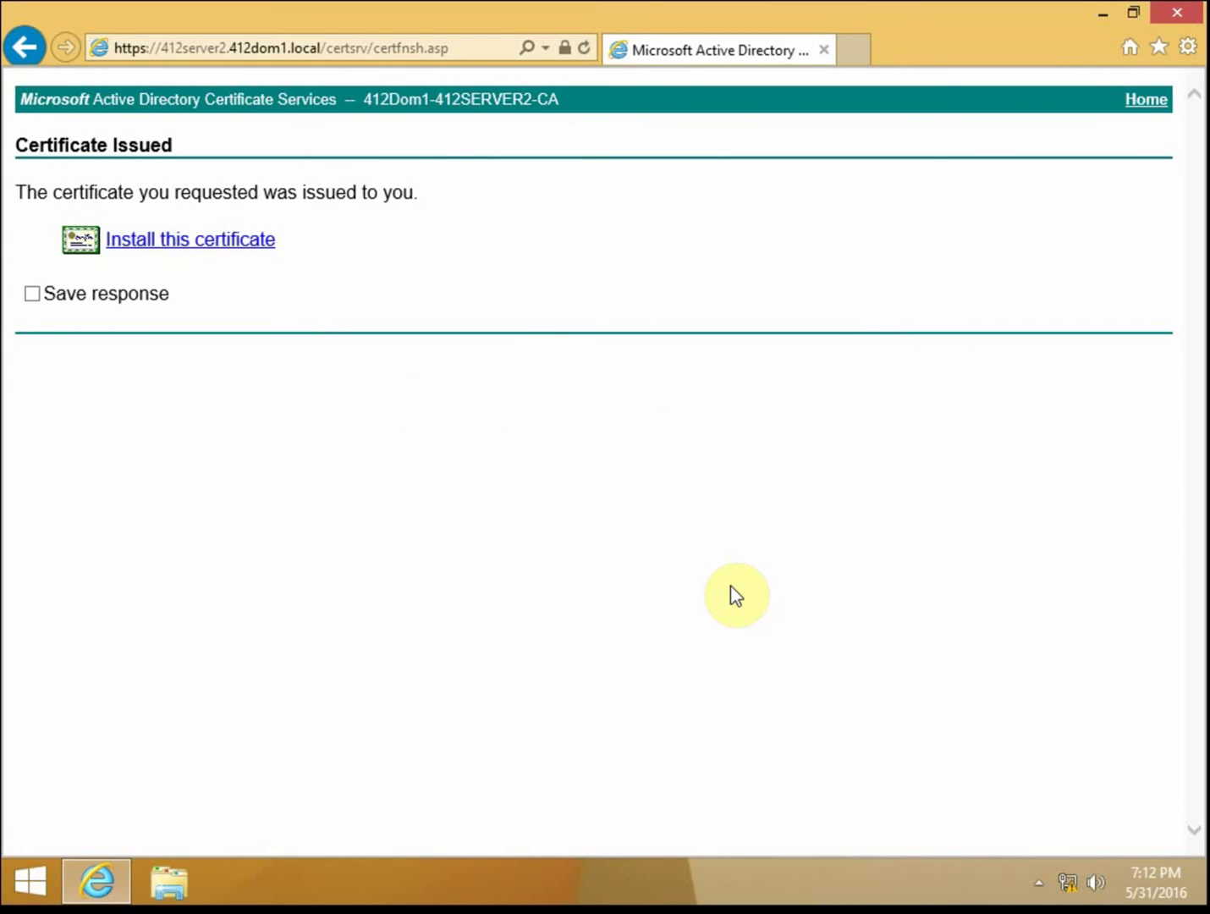